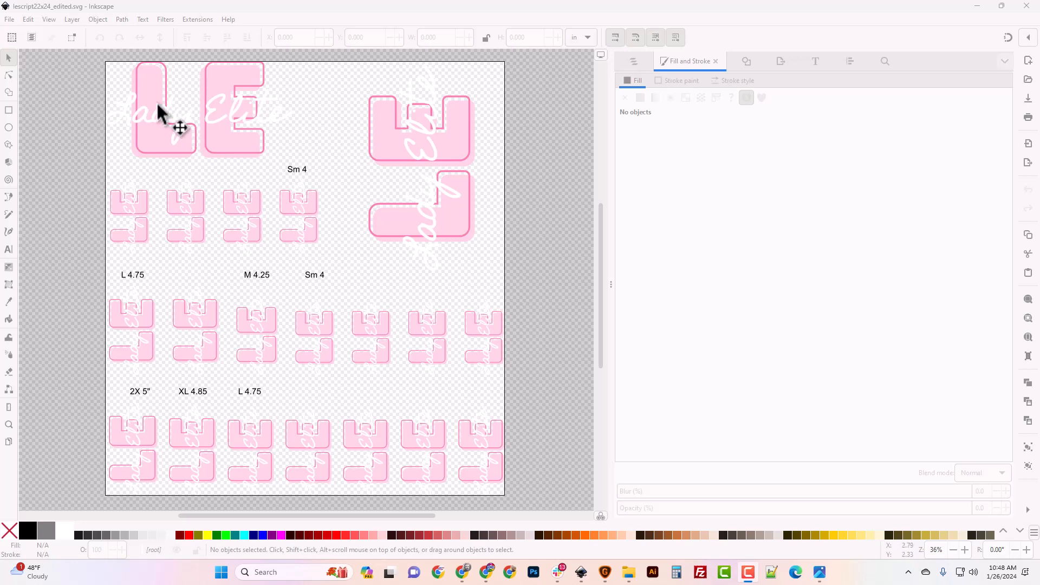
- Open the File menu of the lescript22x24_edited design
click(9, 20)
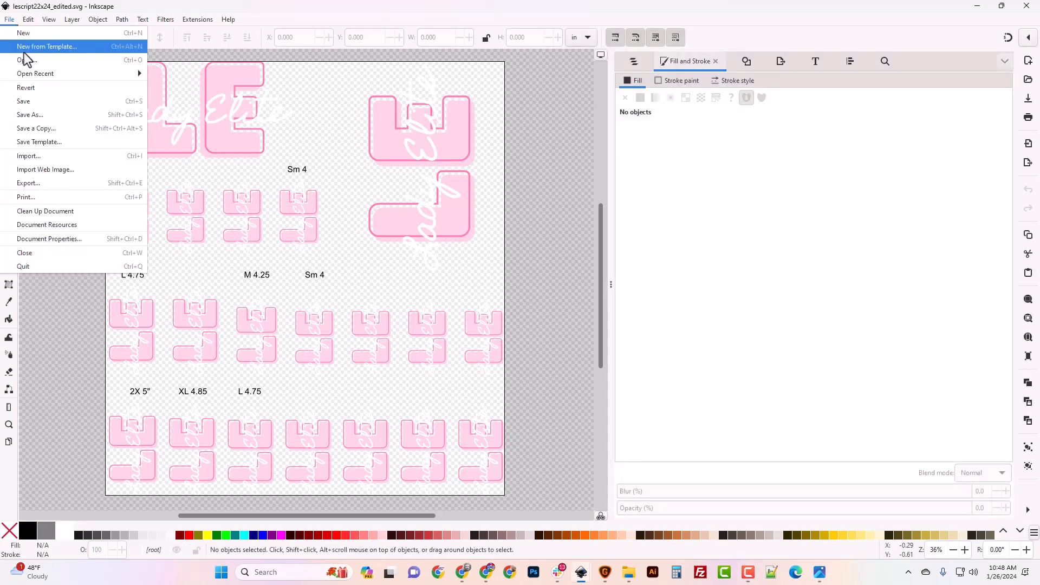
- Show the lescript page size in pixels (2038.984 × 2217.874 px) in Document Properties
click(76, 241)
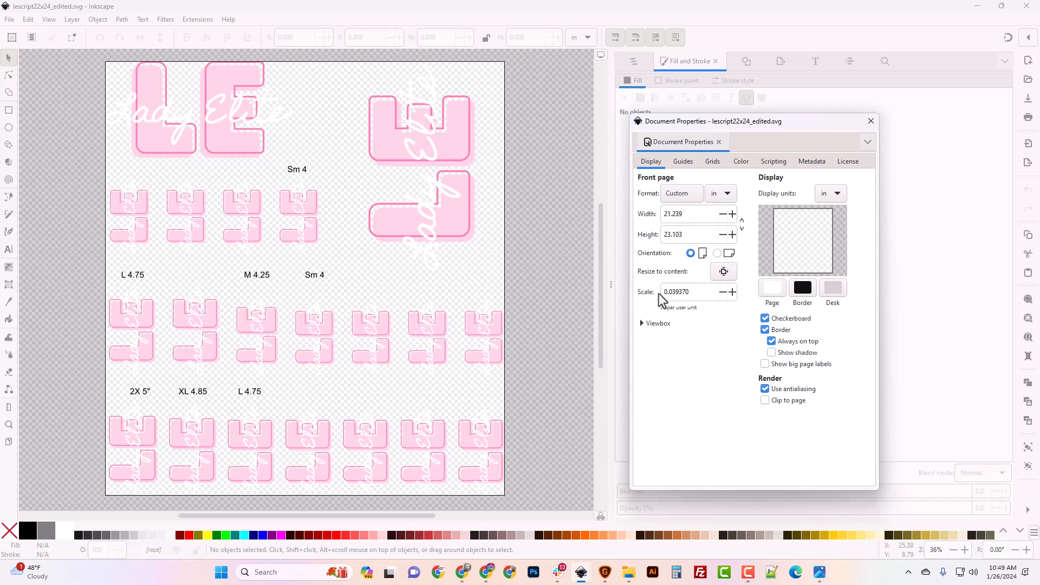
click(723, 194)
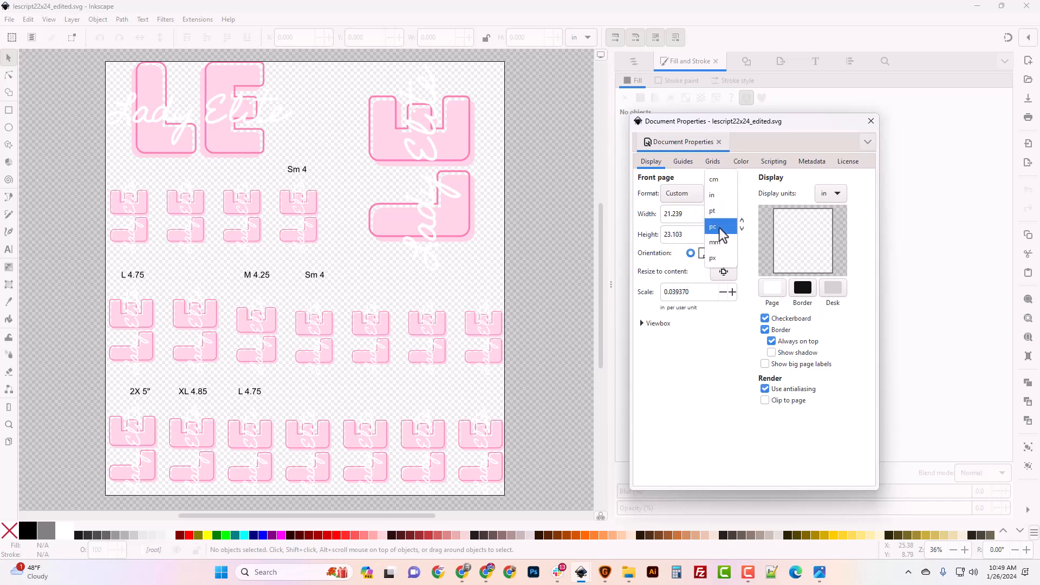
click(716, 259)
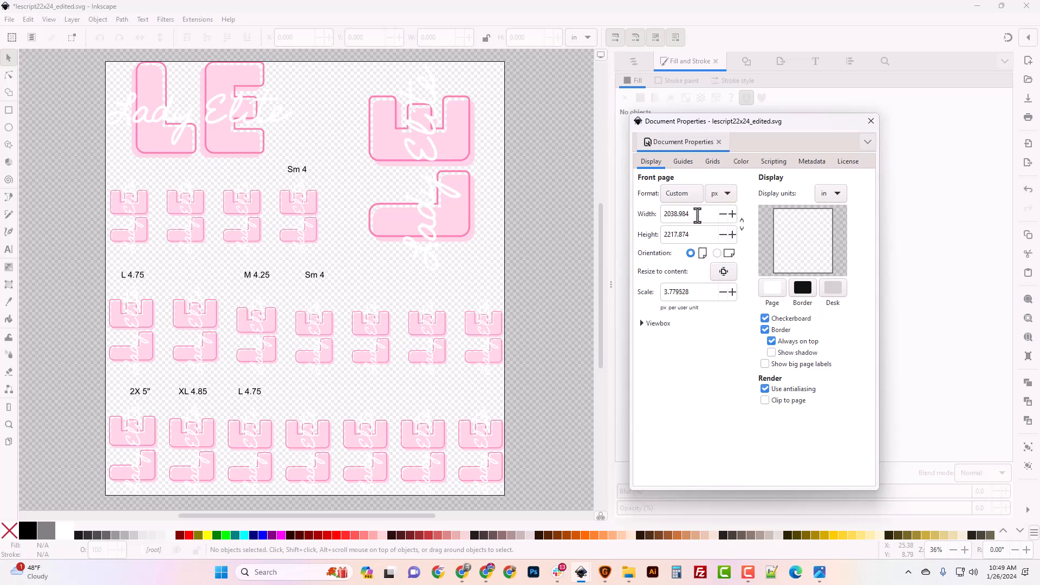
click(726, 195)
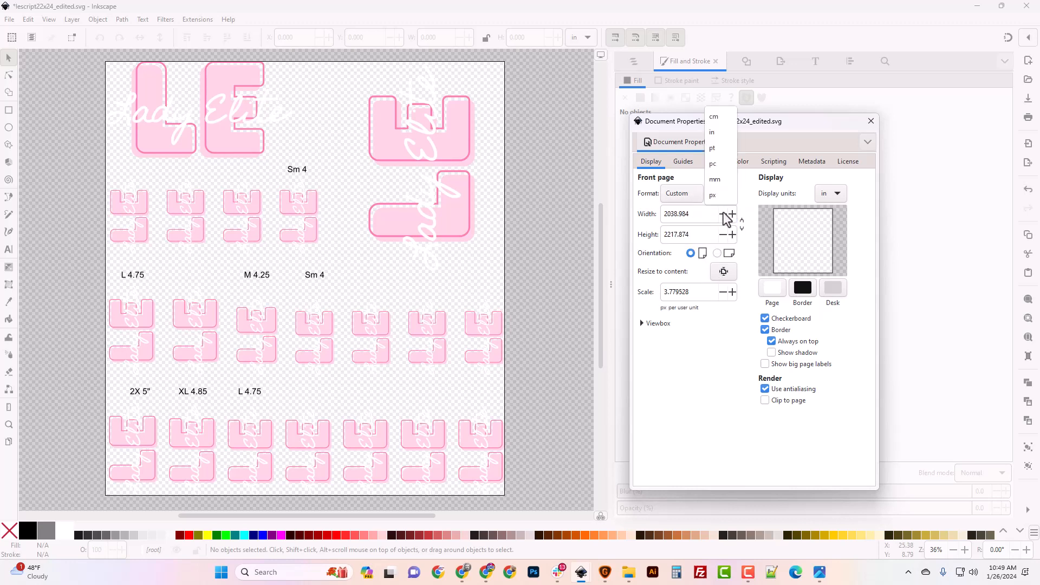
click(716, 134)
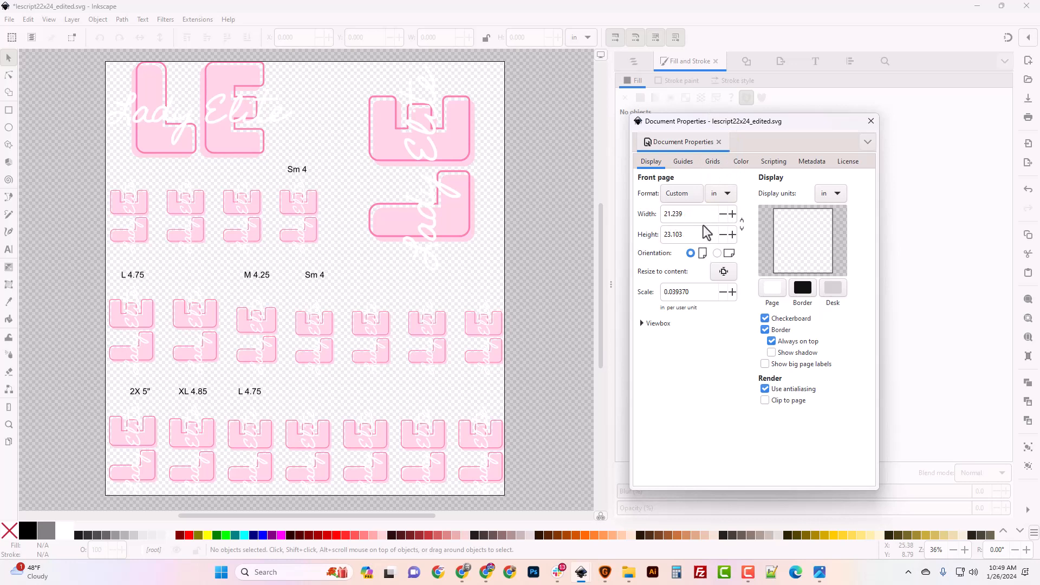
click(729, 198)
click(723, 263)
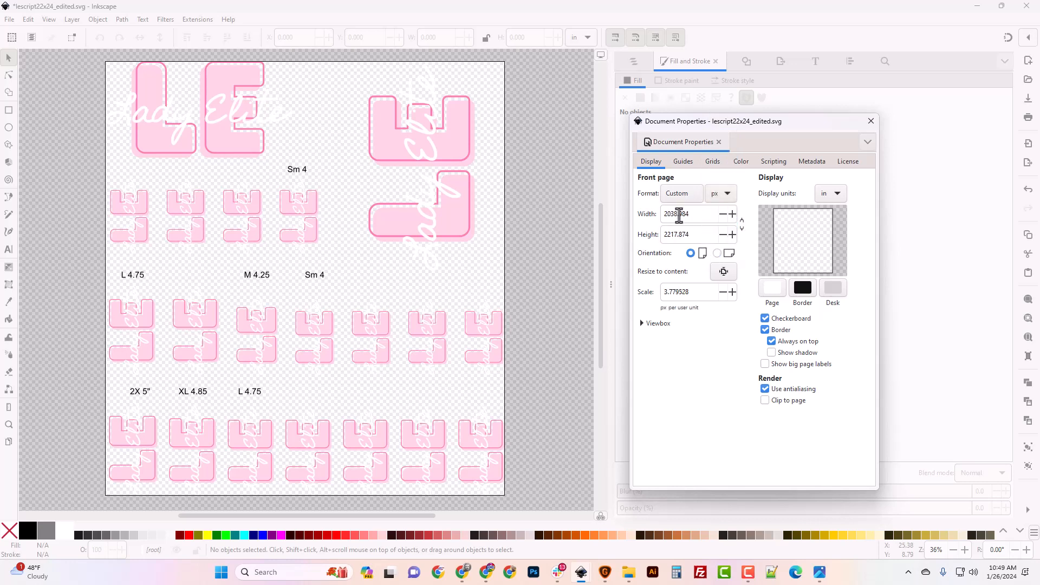
drag(696, 216, 608, 222)
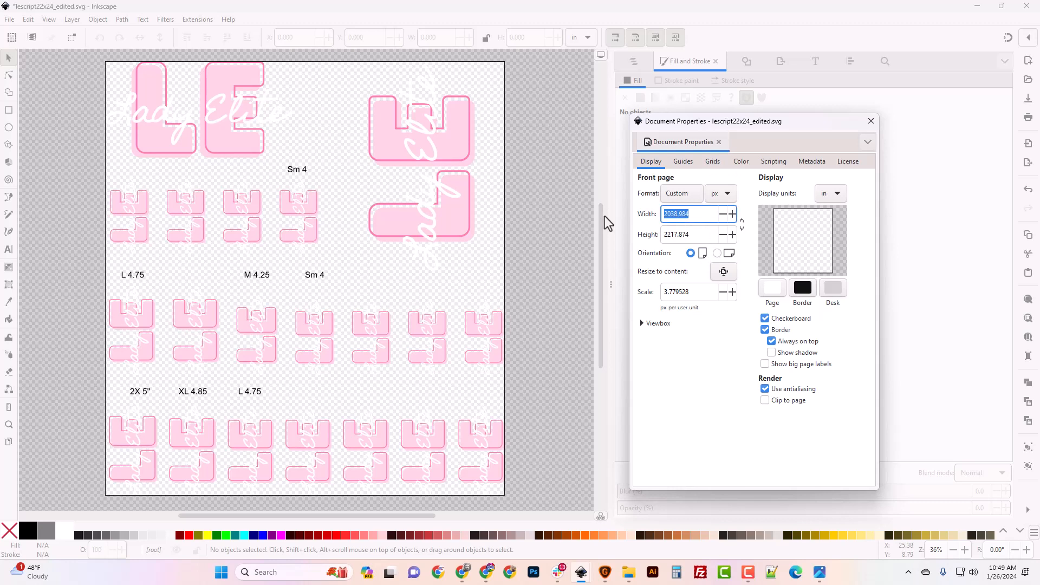
mouse_move(463, 575)
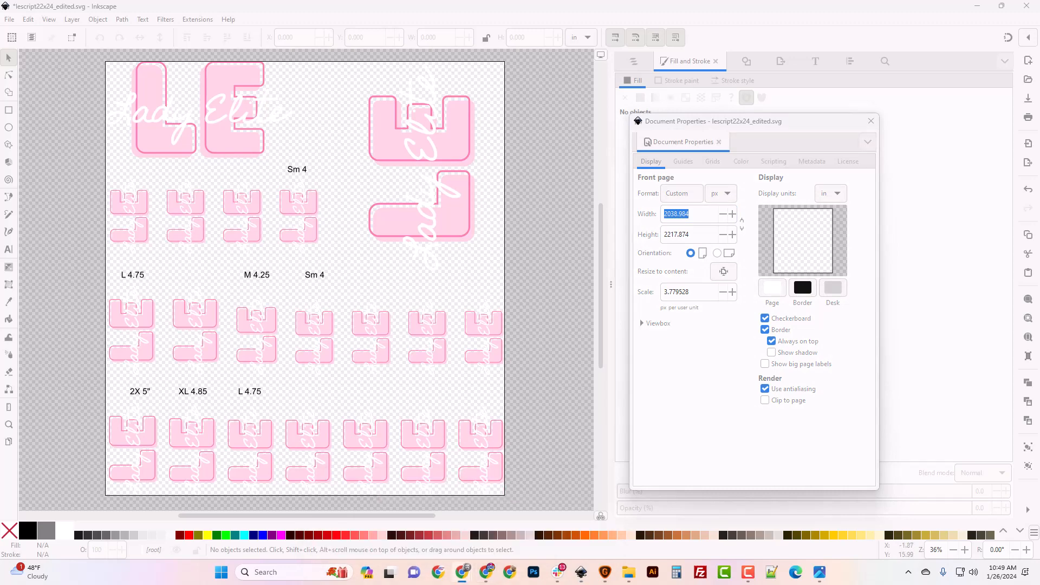
drag(0, 293, 357, 4)
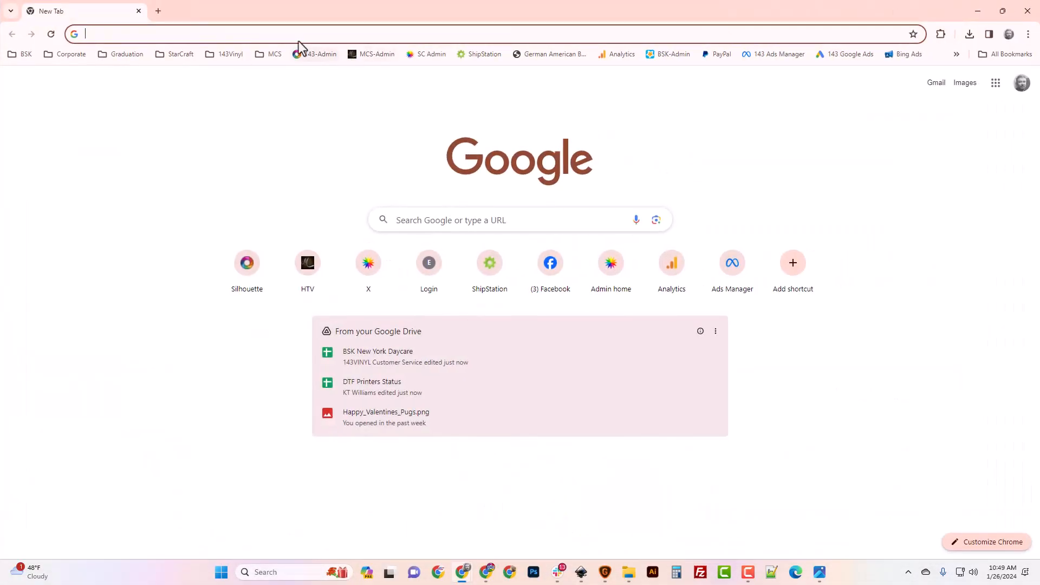
- Go to 143vinyl.com Direct To Film Transfers and launch the Layout Designer's blank 10" x 10" canvas
text(143vinyl.com)
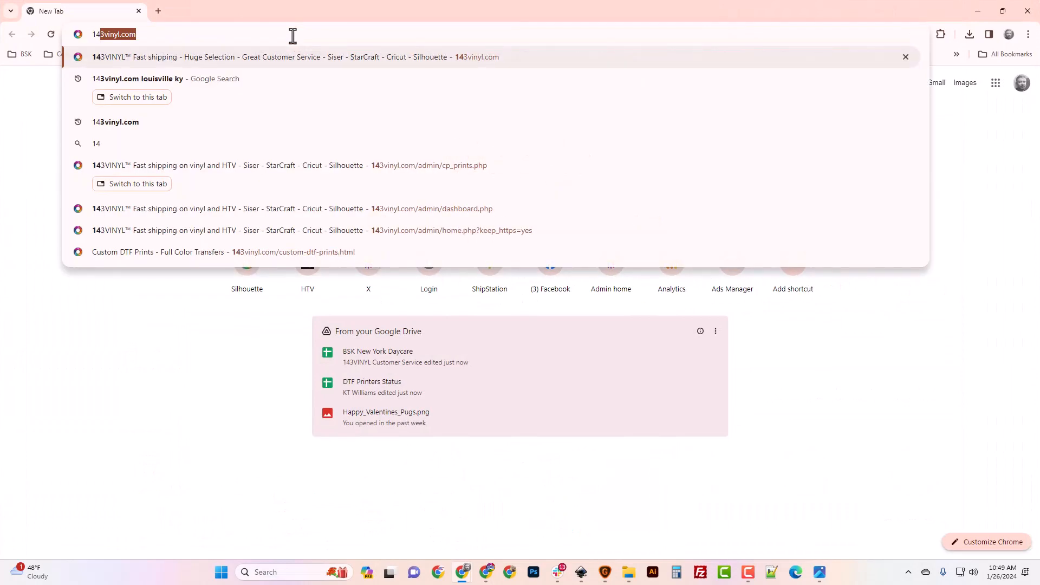
key(Return)
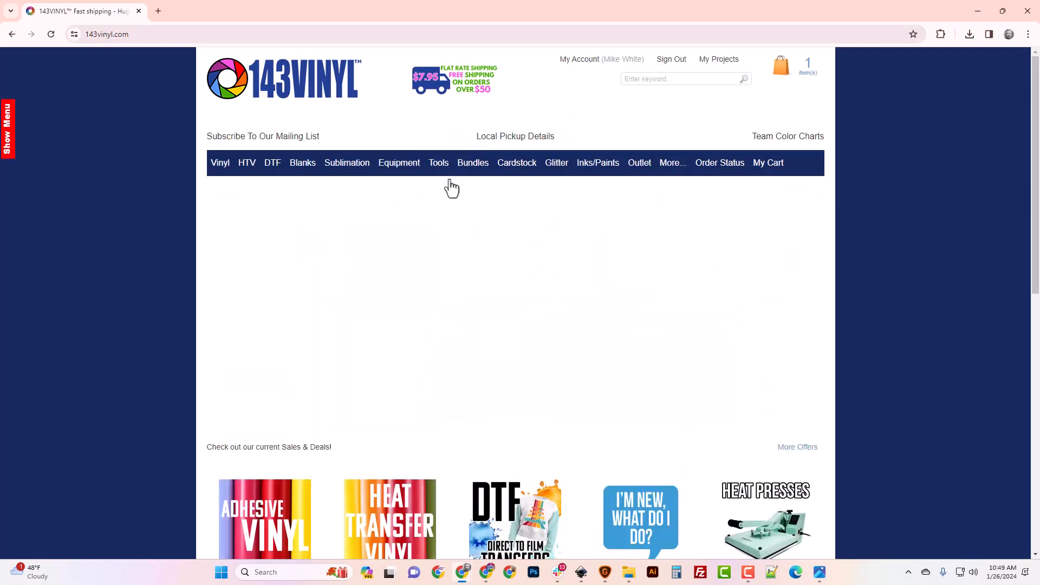
scroll(574, 449, down, 3)
click(534, 402)
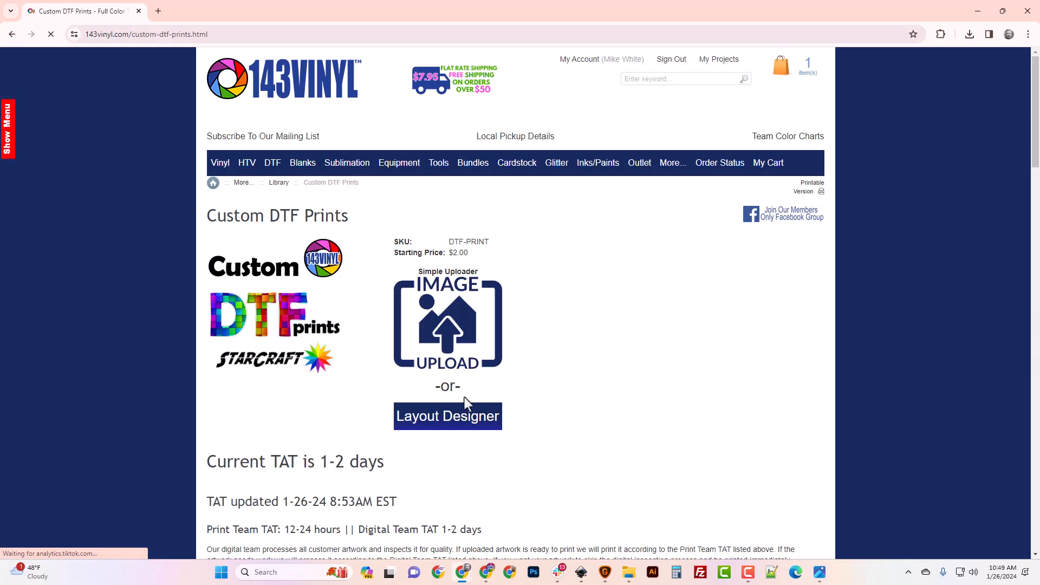
click(460, 416)
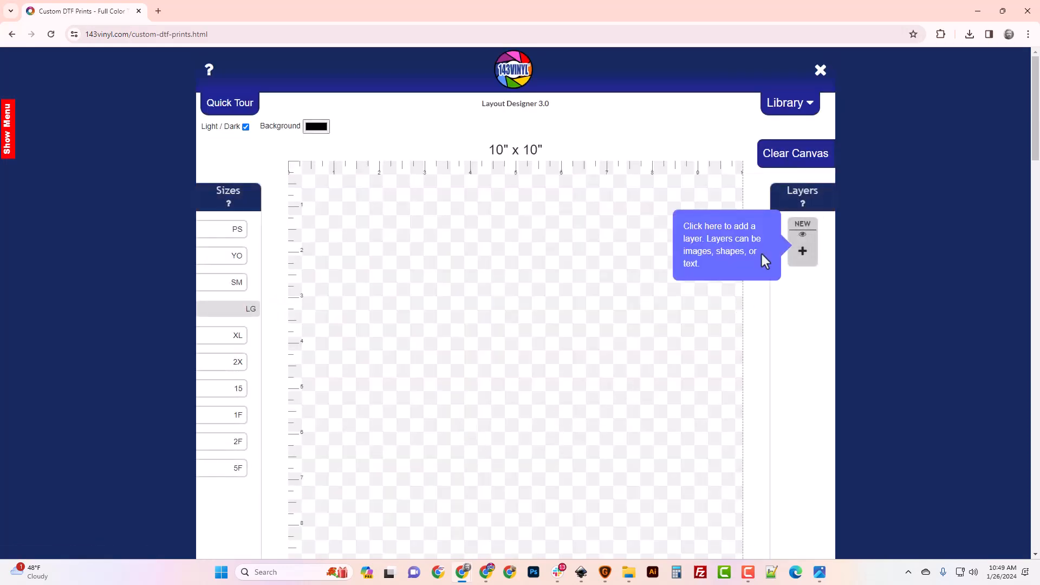
- Add the leotoh SVG as a new image layer and view its 6.7 × 7.4 in settings
click(804, 252)
click(526, 180)
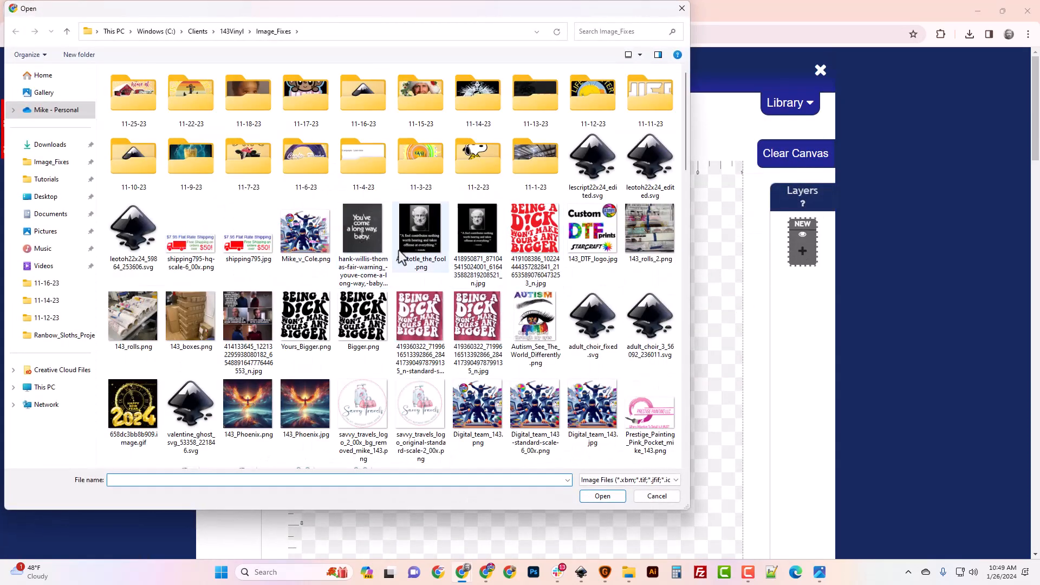
double_click(132, 257)
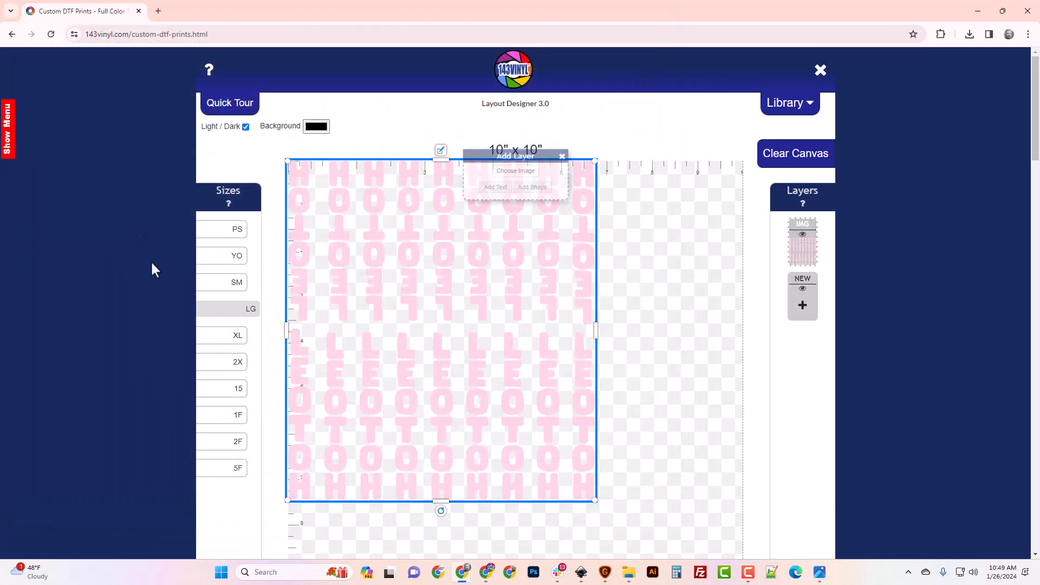
scroll(564, 412, down, 3)
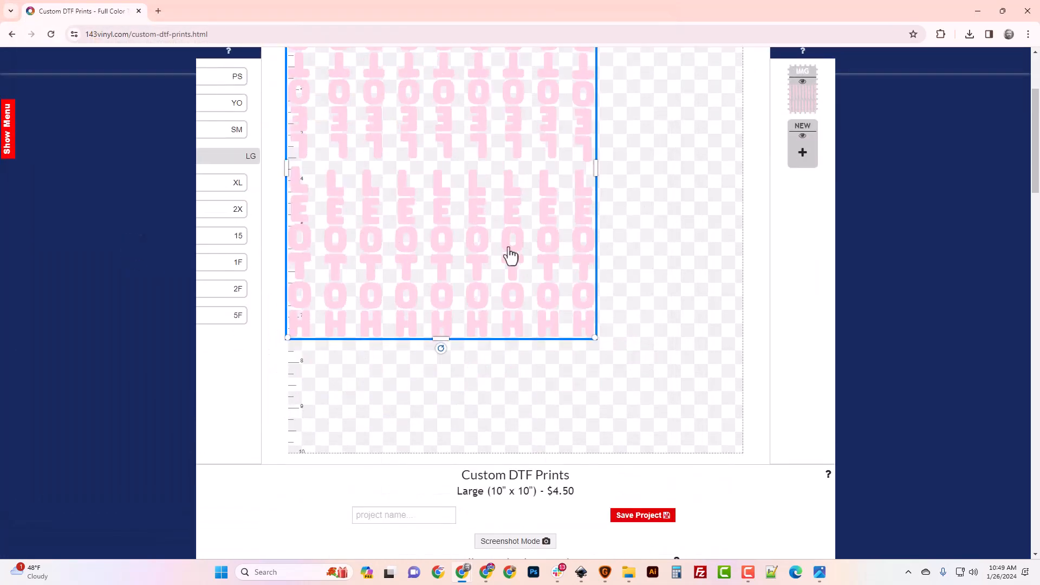
scroll(509, 255, up, 3)
click(444, 166)
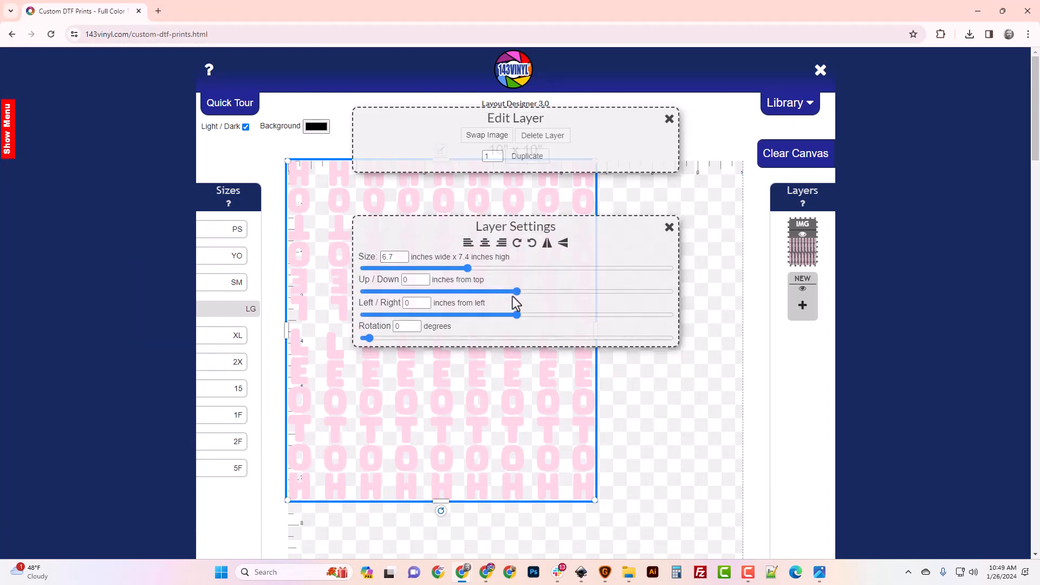
mouse_move(750, 578)
mouse_move(584, 578)
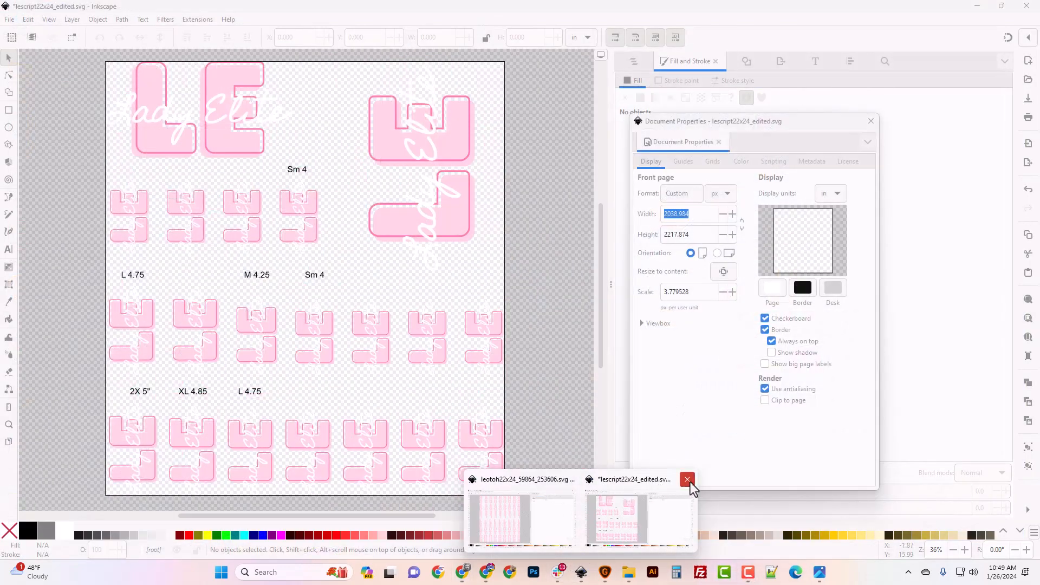
- Close the lescript Inkscape window, answering the save prompt, and bring leotoh forward
click(689, 479)
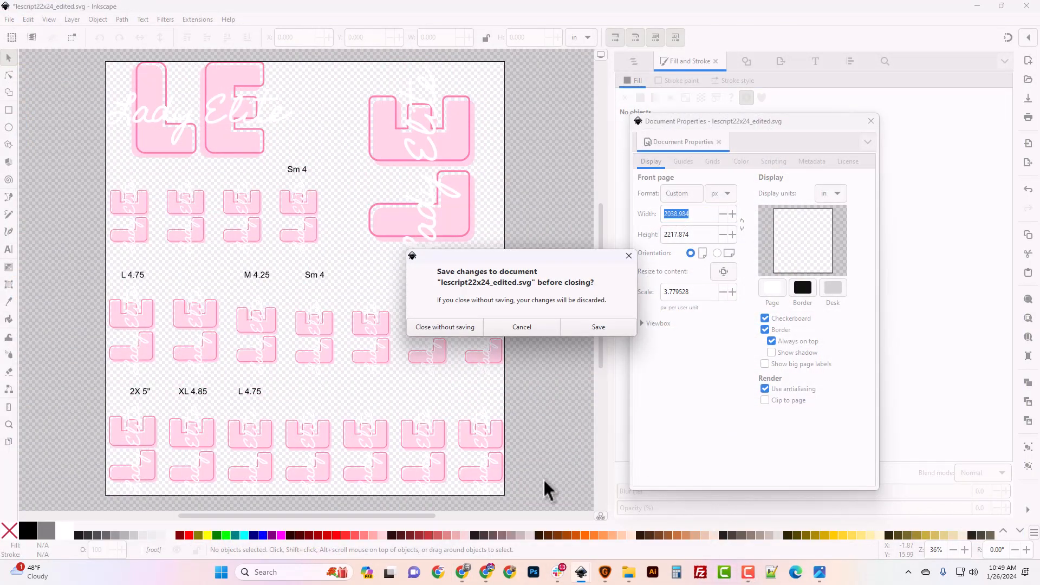
click(464, 329)
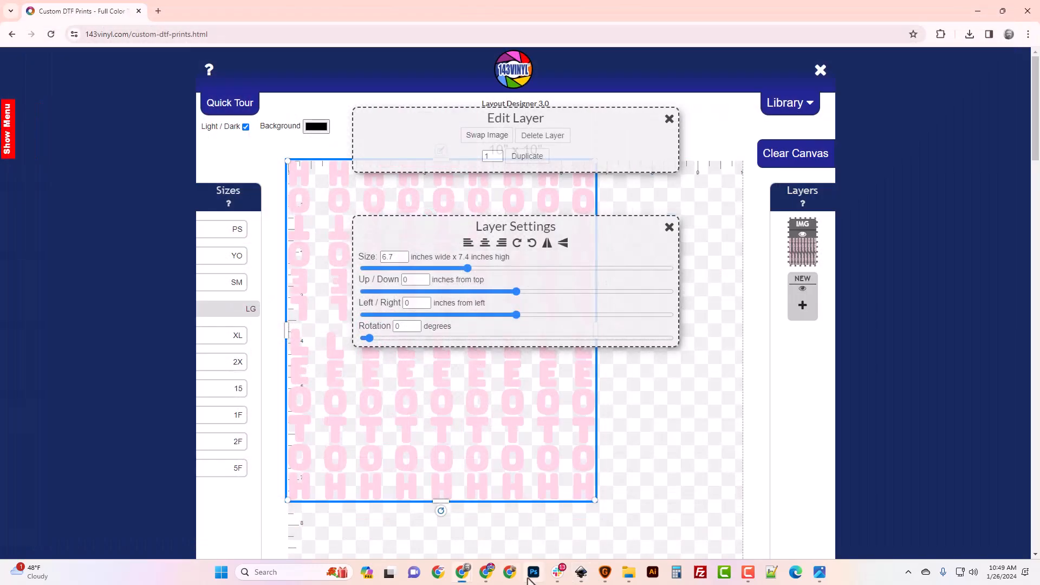
click(581, 572)
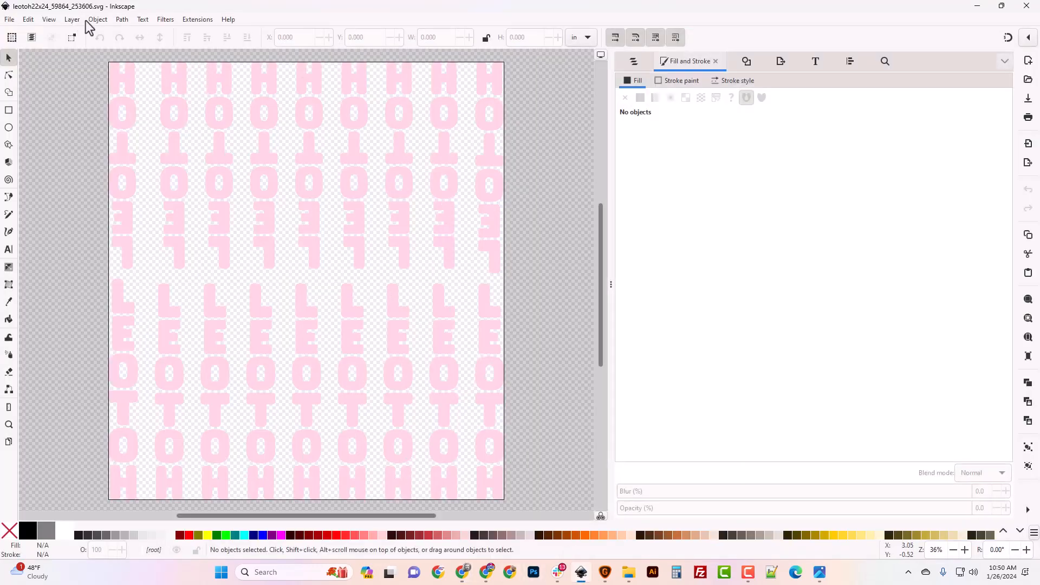
- Show the leotoh page size in pixels (2021.001 × 2236.329 px) in Document Properties
click(9, 20)
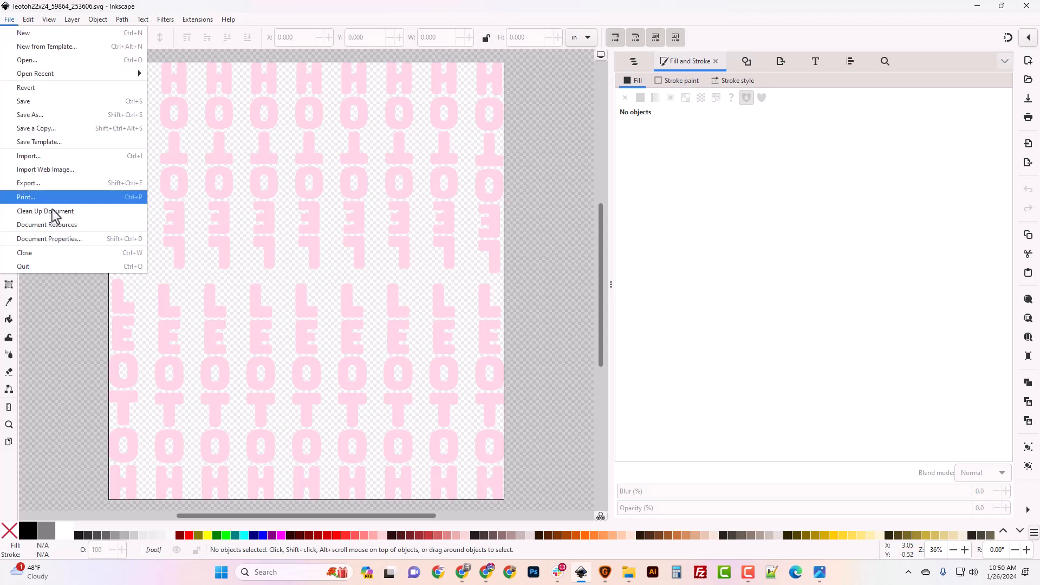
click(63, 245)
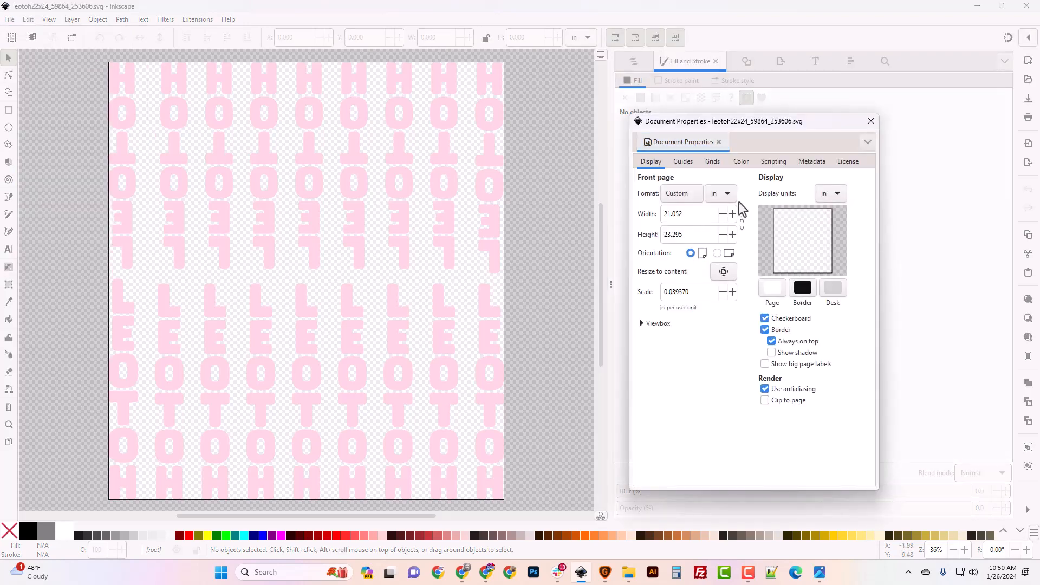
click(726, 196)
click(722, 257)
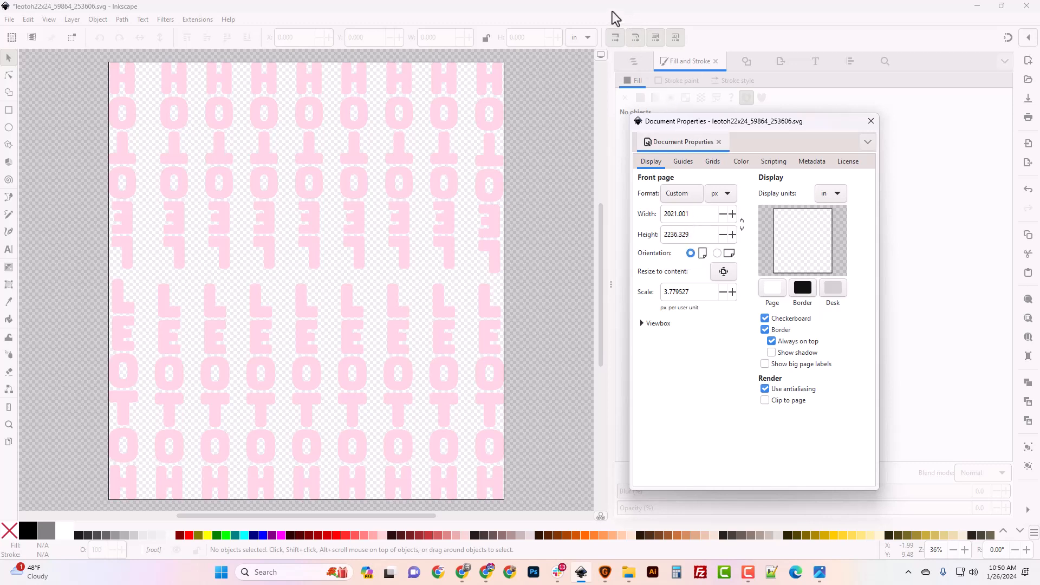
drag(611, 11, 515, 4)
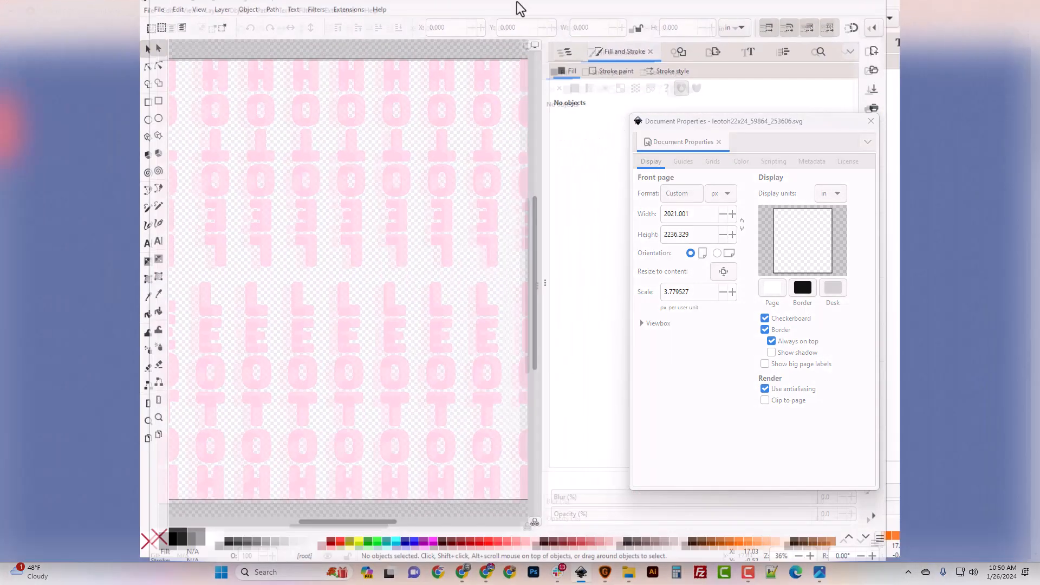
- Move the Inkscape windows aside and set the gang sheet canvas to 22" x 24"
drag(782, 7, 0, 109)
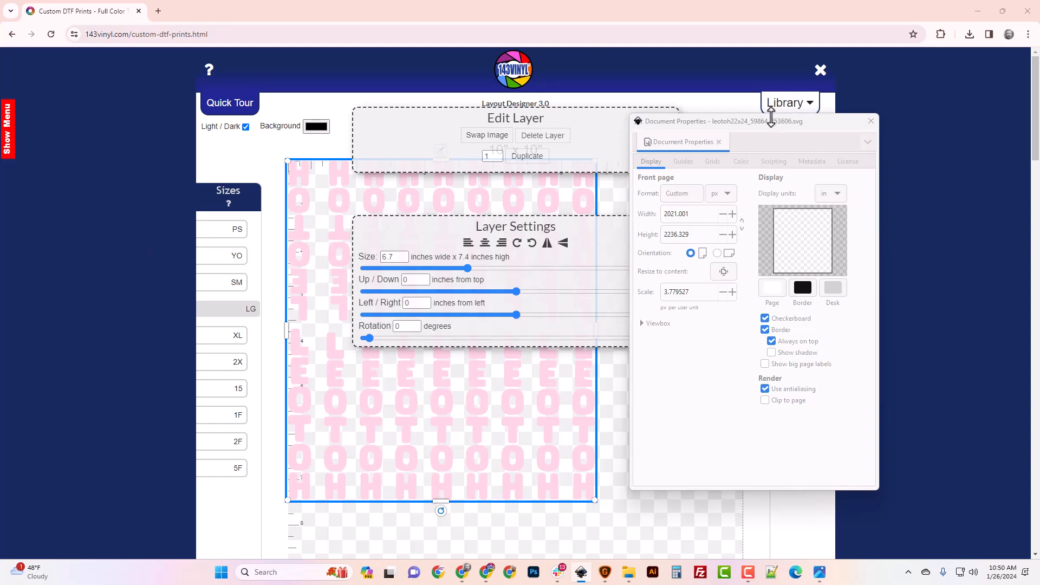
drag(769, 118, 0, 146)
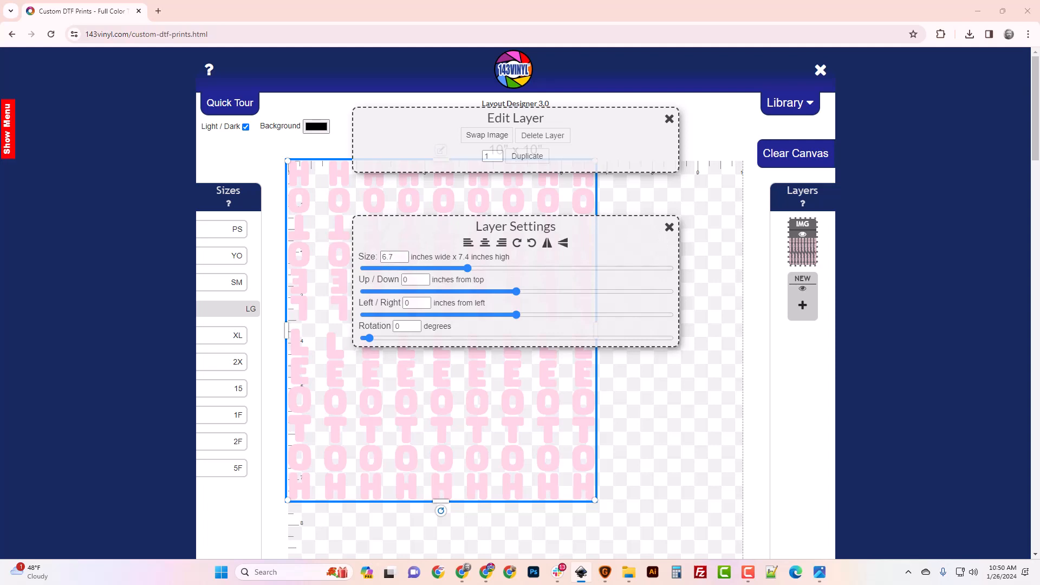
drag(0, 201, 577, 131)
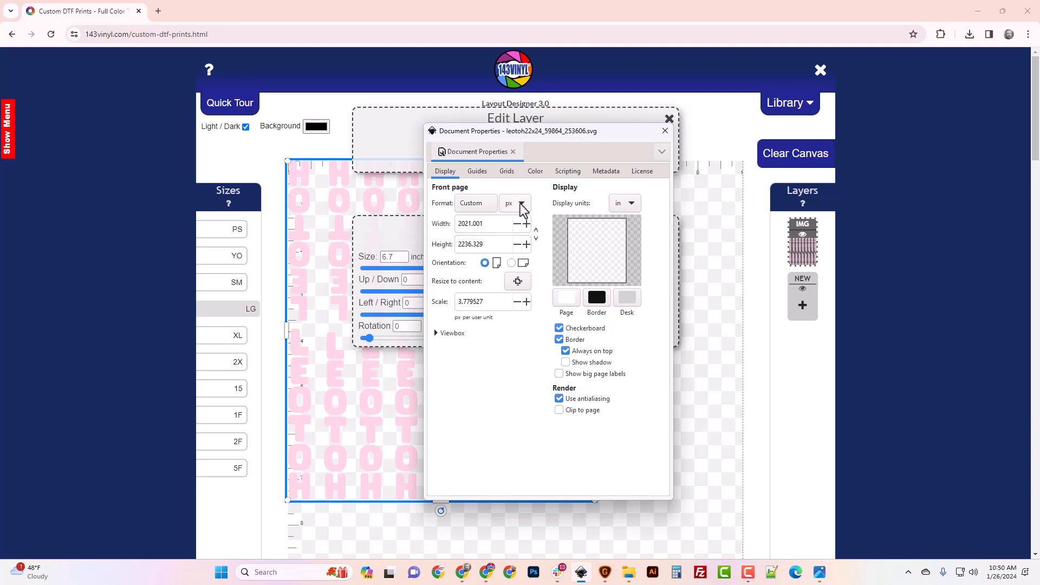
click(264, 407)
click(236, 447)
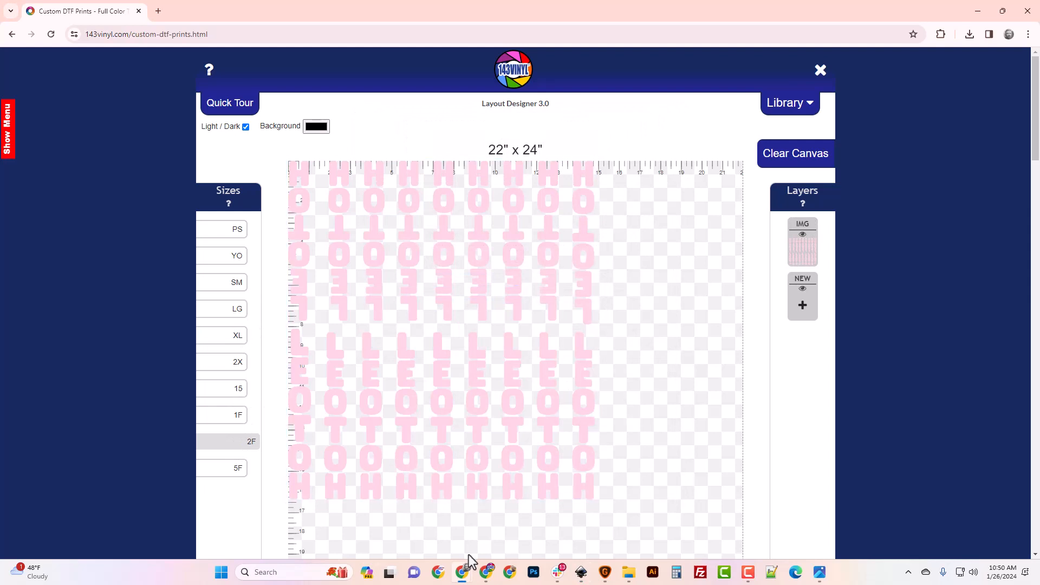
- Check the pink letter layer's size of 14.8 × 16.4 inches, then return to Inkscape
click(524, 350)
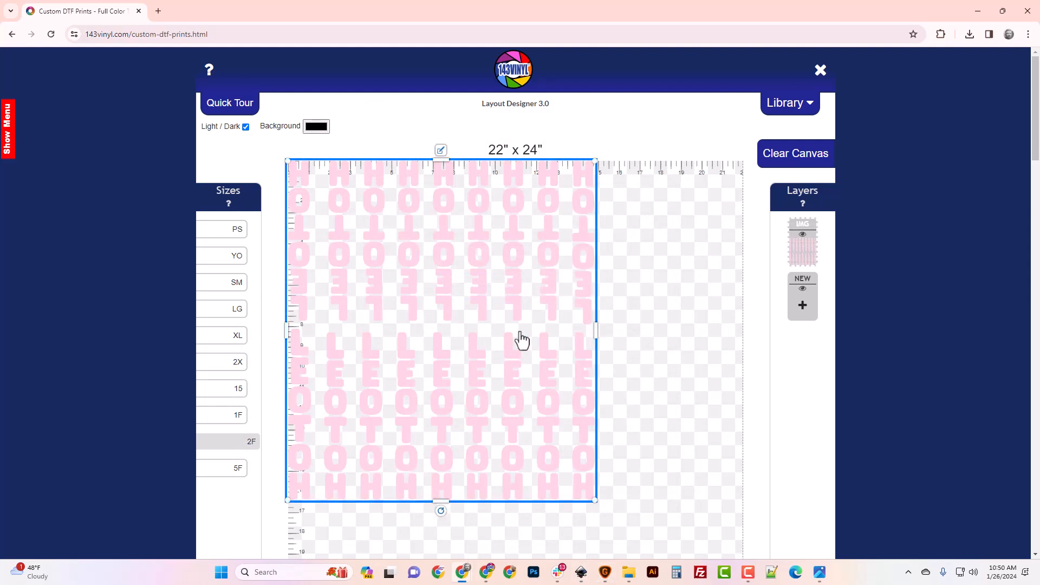
click(442, 152)
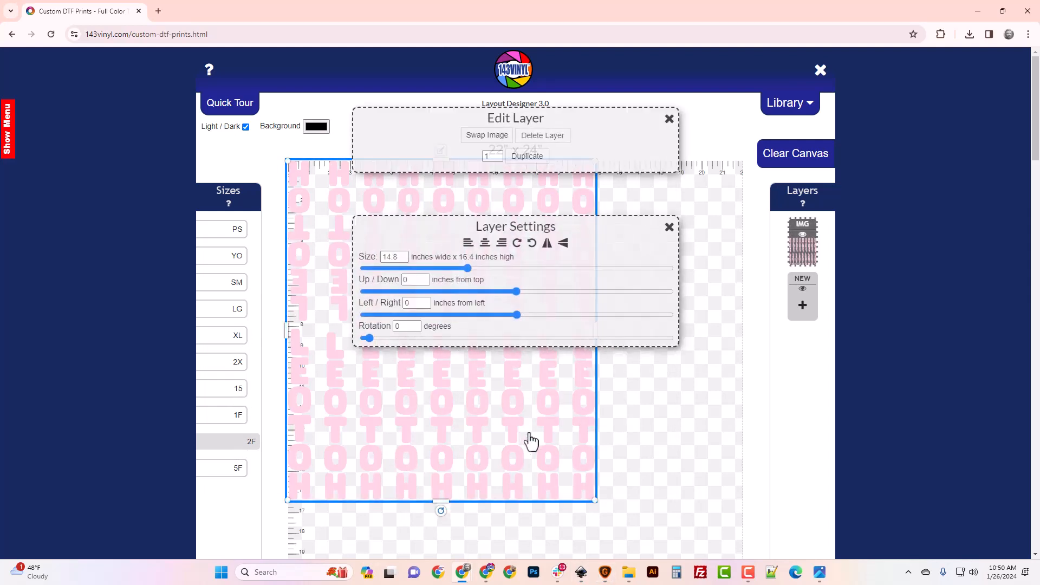
click(670, 117)
click(582, 573)
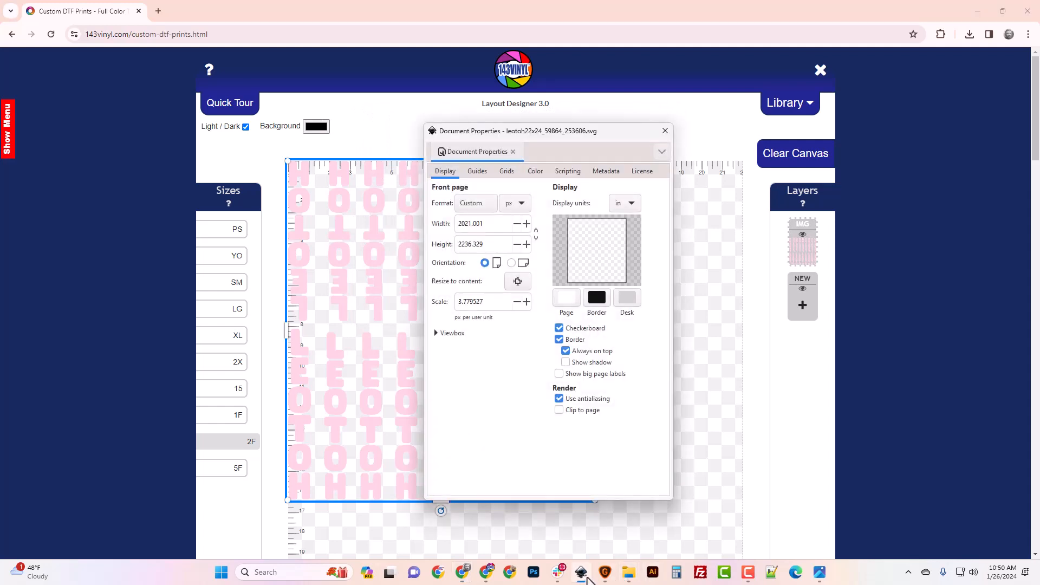
- Select the 2021.001 px page width in Document Properties and launch Calculator
drag(490, 223, 412, 236)
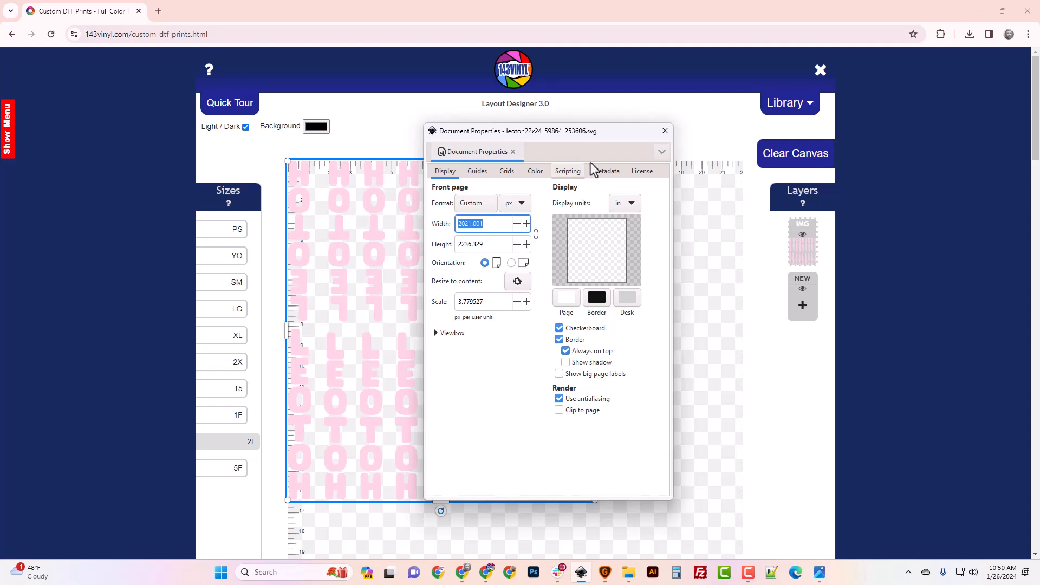
click(673, 577)
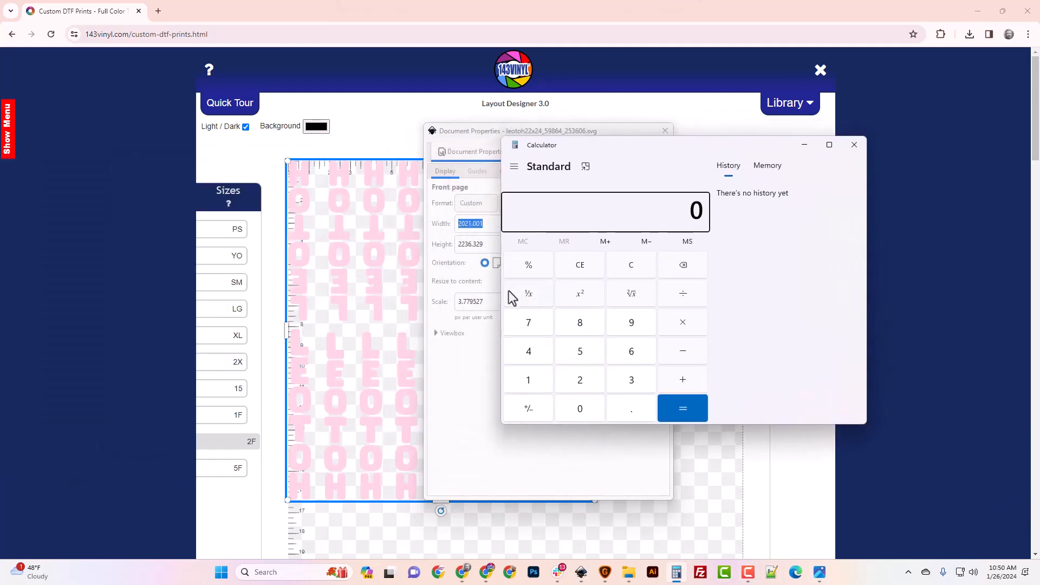
- Compute 22 × 300 = 6,600 in Calculator
double_click(584, 385)
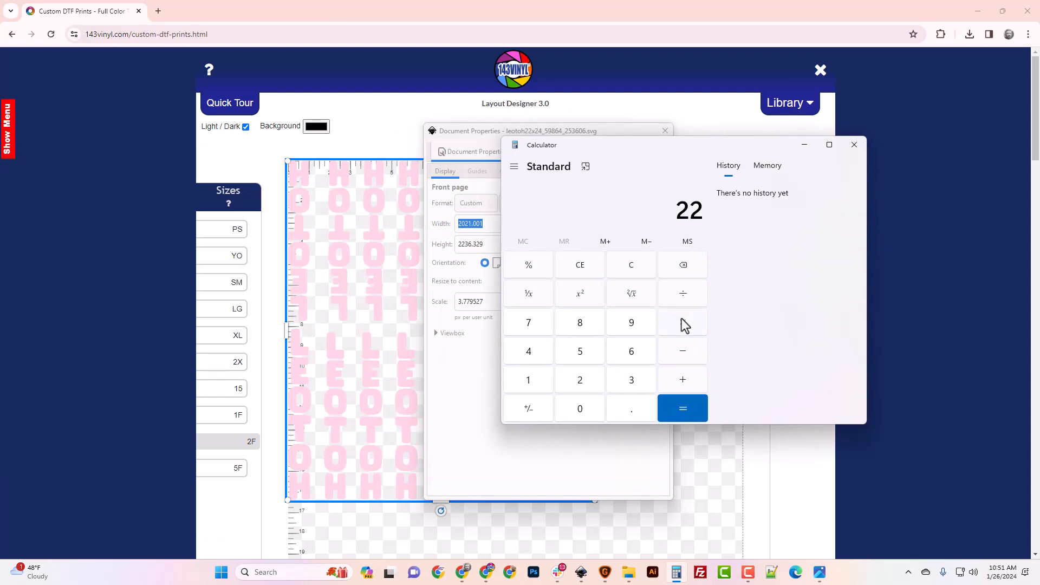
click(684, 324)
click(632, 380)
double_click(579, 409)
click(665, 412)
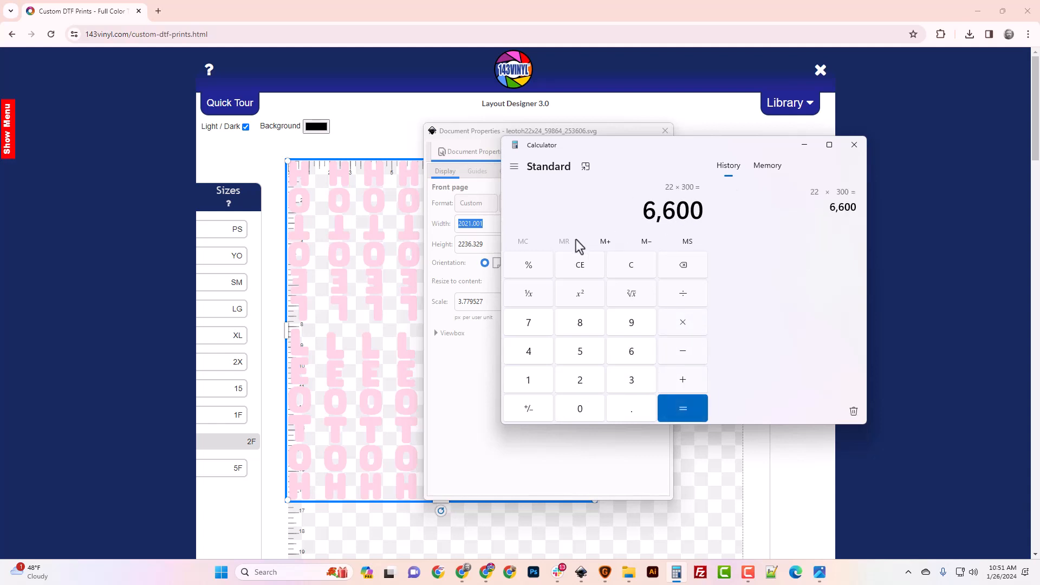
- Compute 24 × 300 = 7,200, then select the page width value in Document Properties
click(632, 269)
click(595, 379)
click(542, 358)
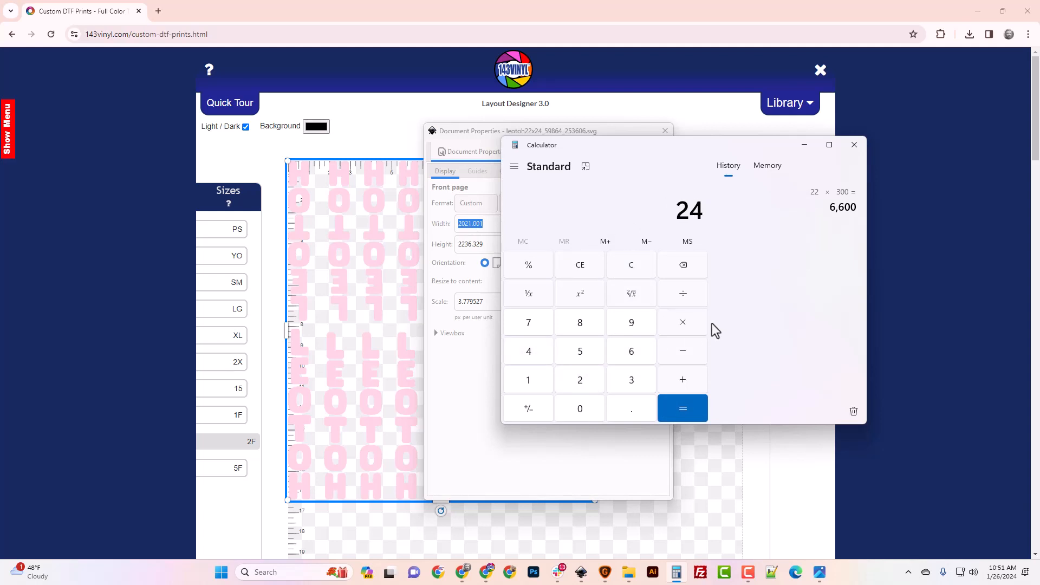
click(704, 327)
click(637, 377)
double_click(598, 409)
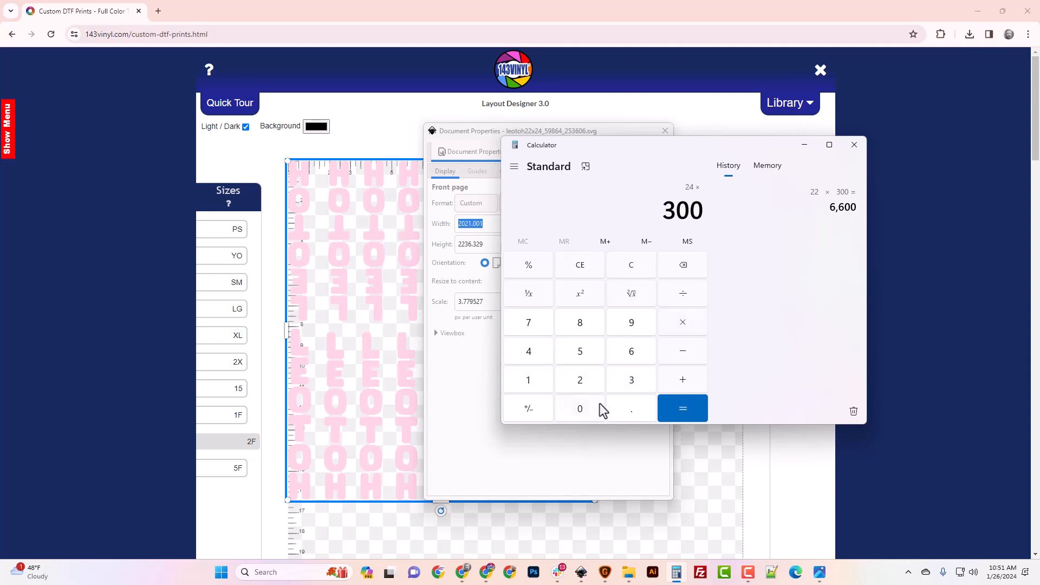
click(691, 409)
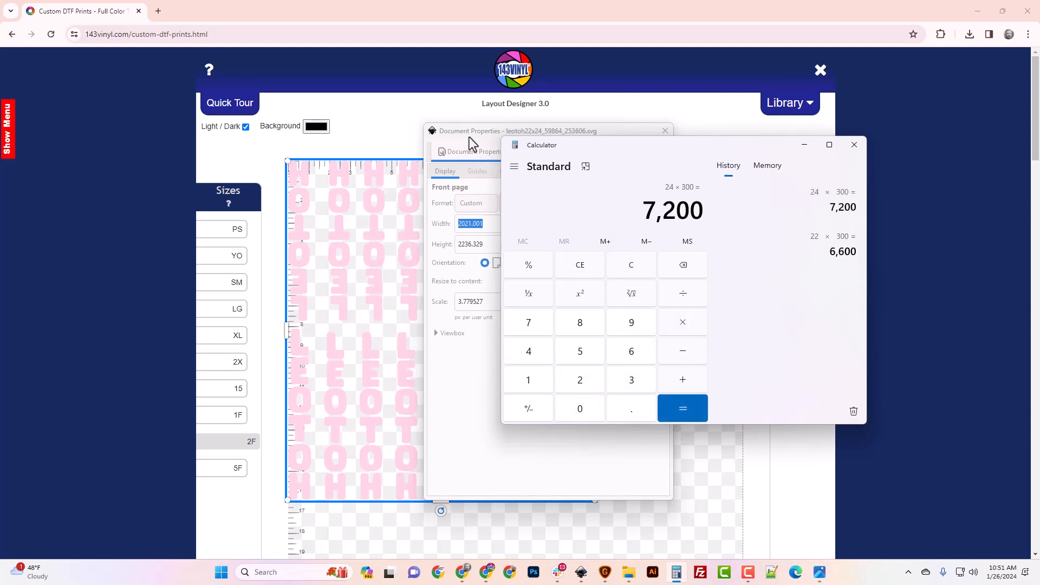
click(469, 136)
drag(495, 225, 399, 216)
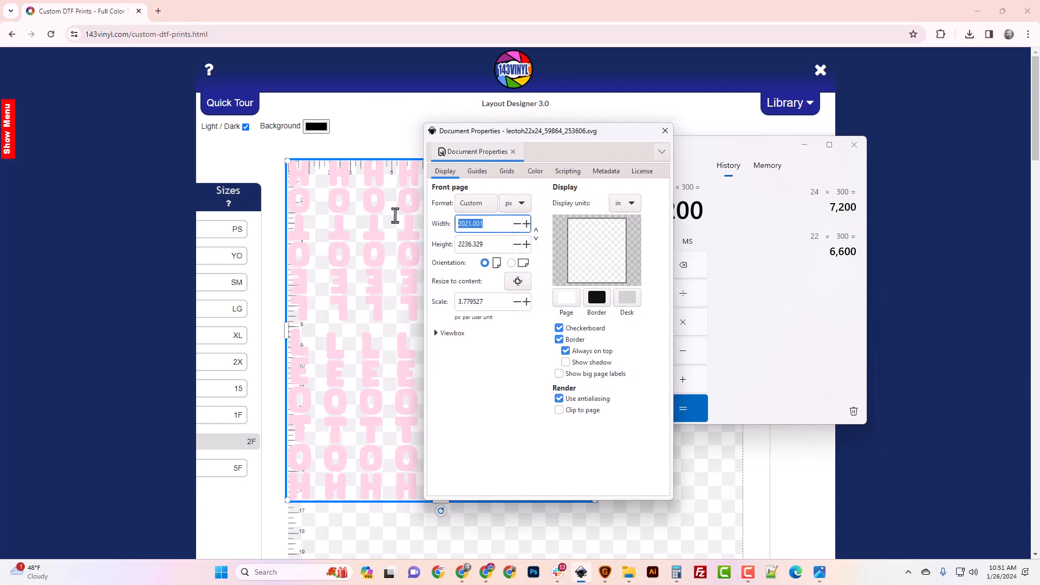
- Set the leotoh page width to 6600 px, close Document Properties, and maximize Inkscape
text(6600)
click(490, 244)
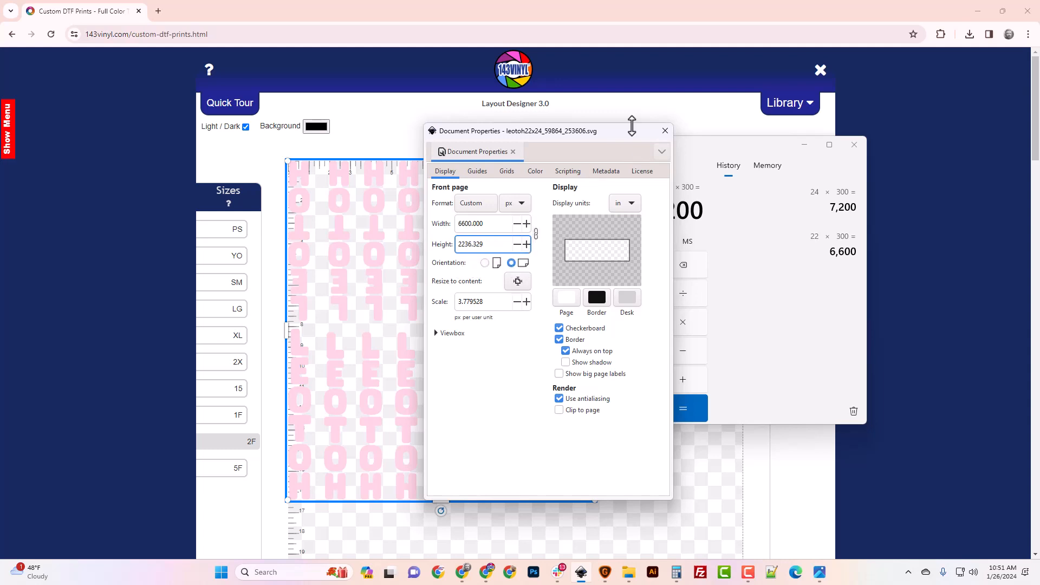
click(665, 132)
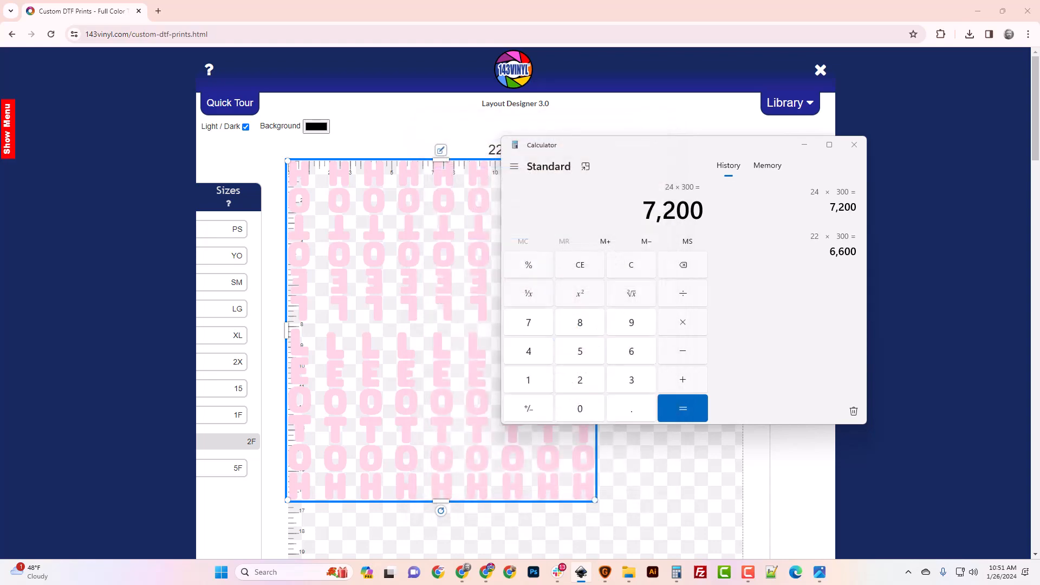
drag(597, 7, 661, 96)
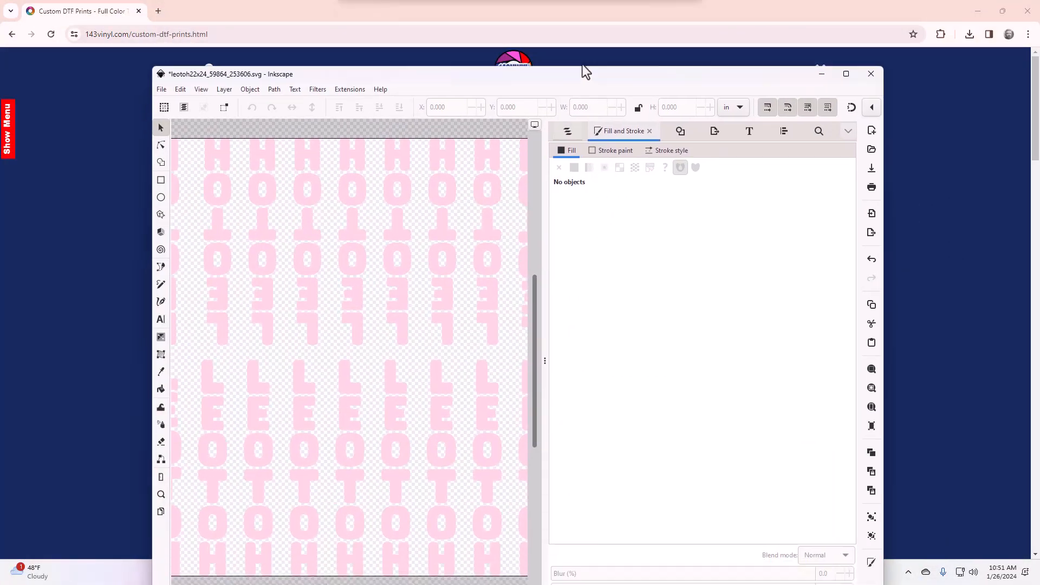
double_click(583, 69)
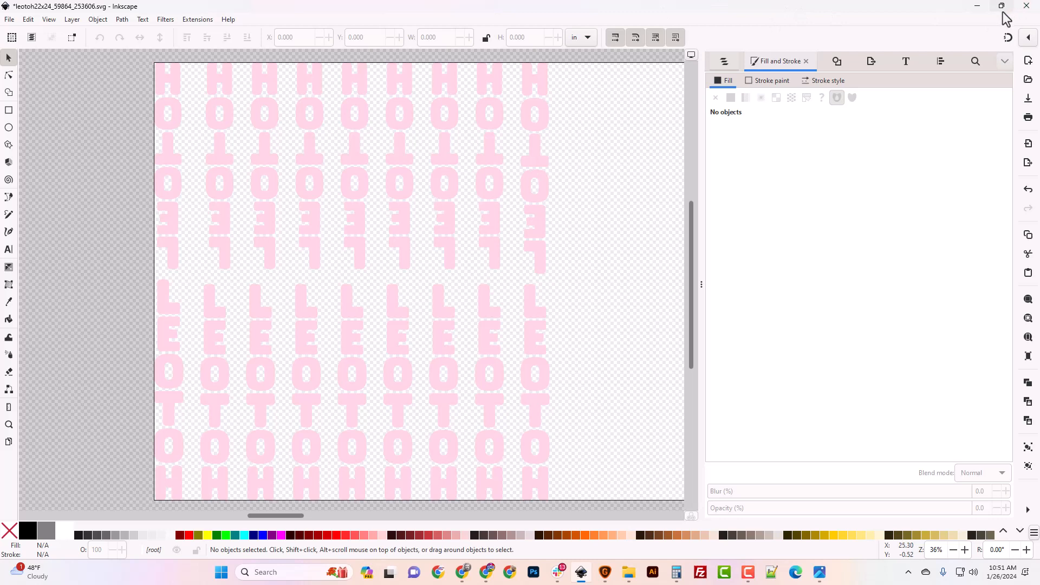
- Revert leotoh to its saved version and reopen Document Properties showing 21.052 × 23.295 in
click(11, 21)
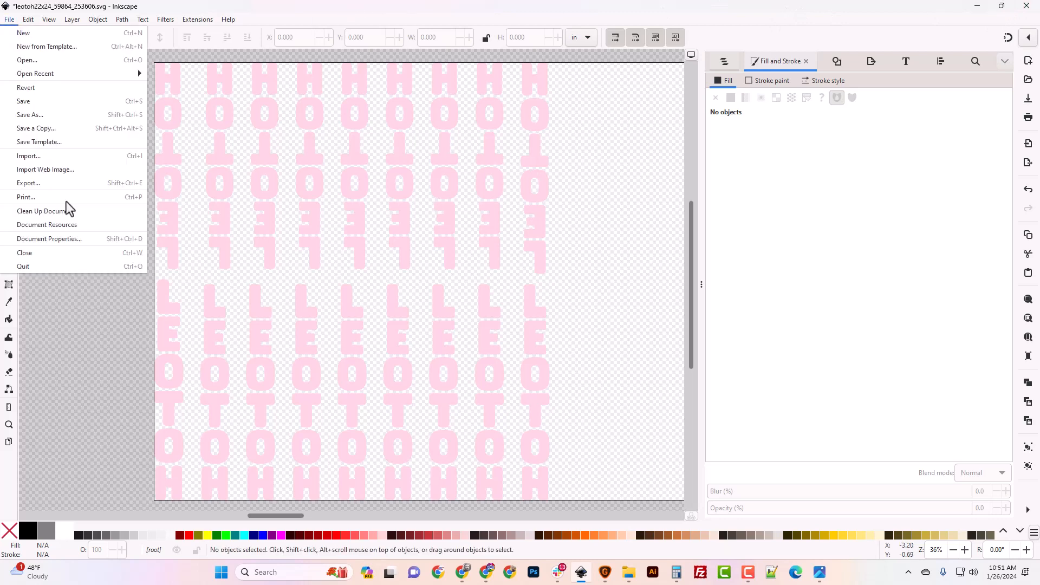
click(32, 91)
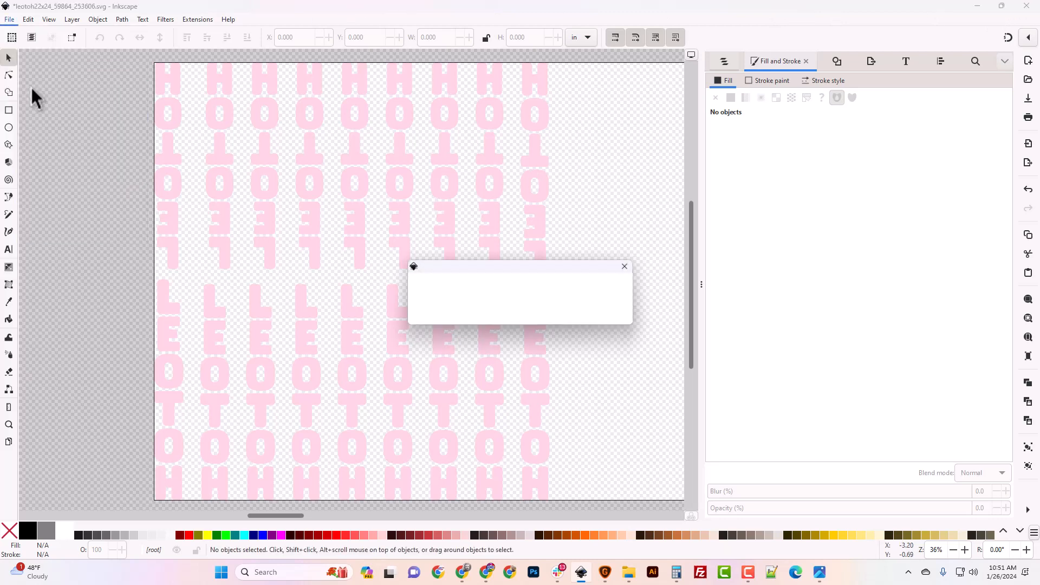
click(439, 316)
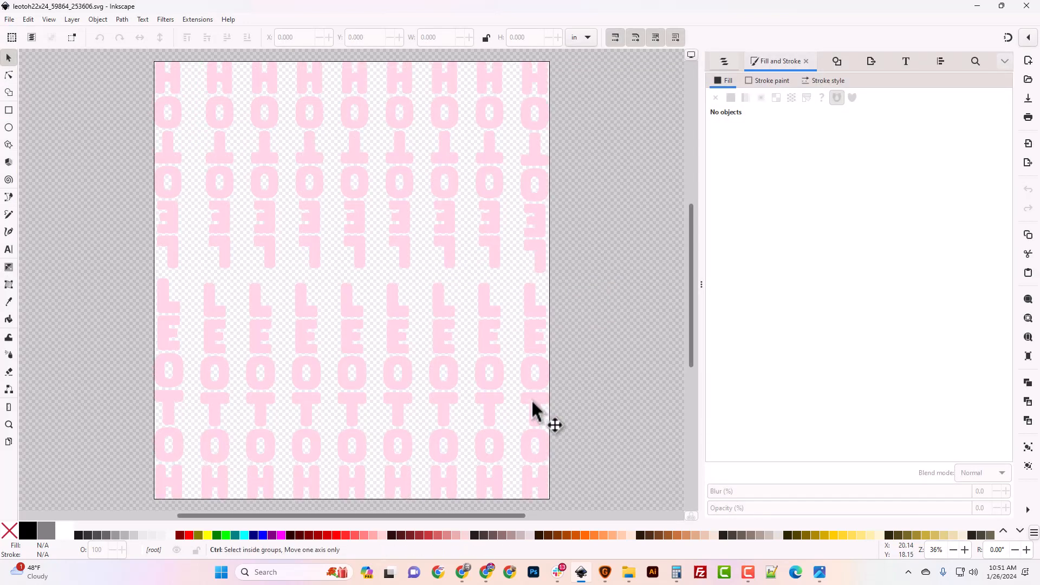
key(ctrl+shift+d)
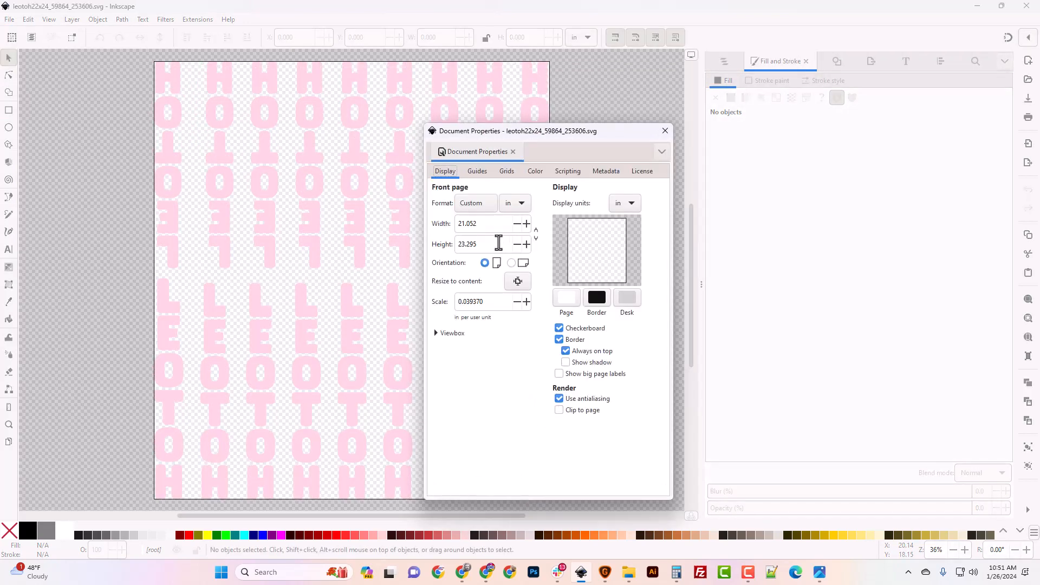
- Switch the page units to px and resize the page to 7200 px high (6506.738 px wide)
click(519, 205)
click(509, 271)
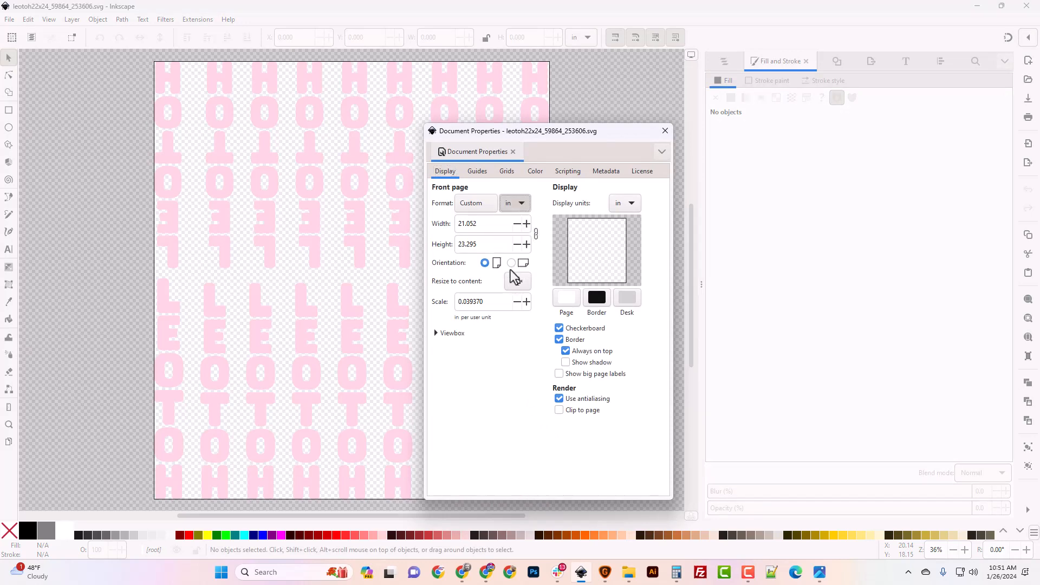
double_click(487, 228)
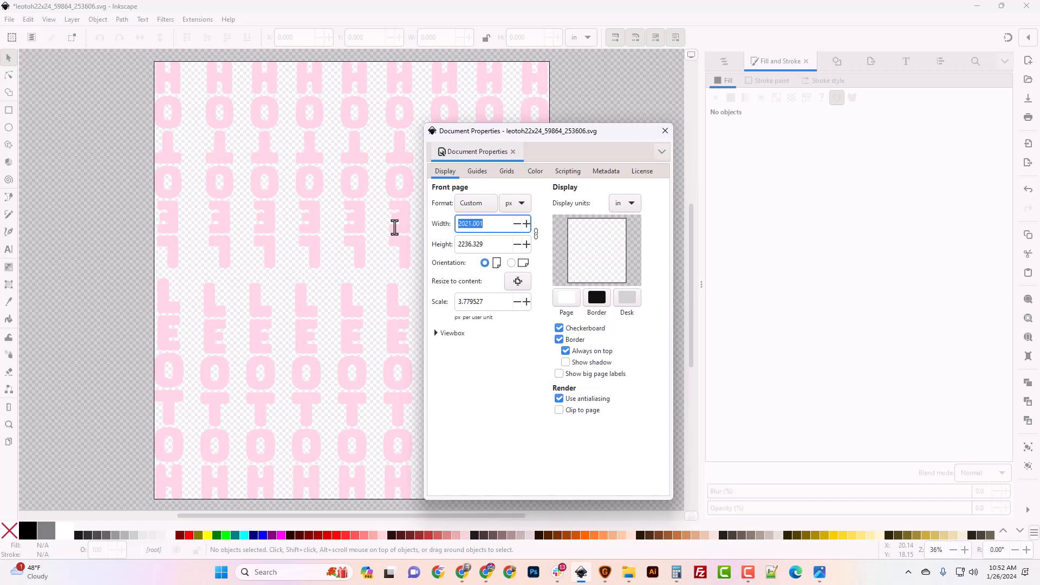
text(6600)
key(Tab)
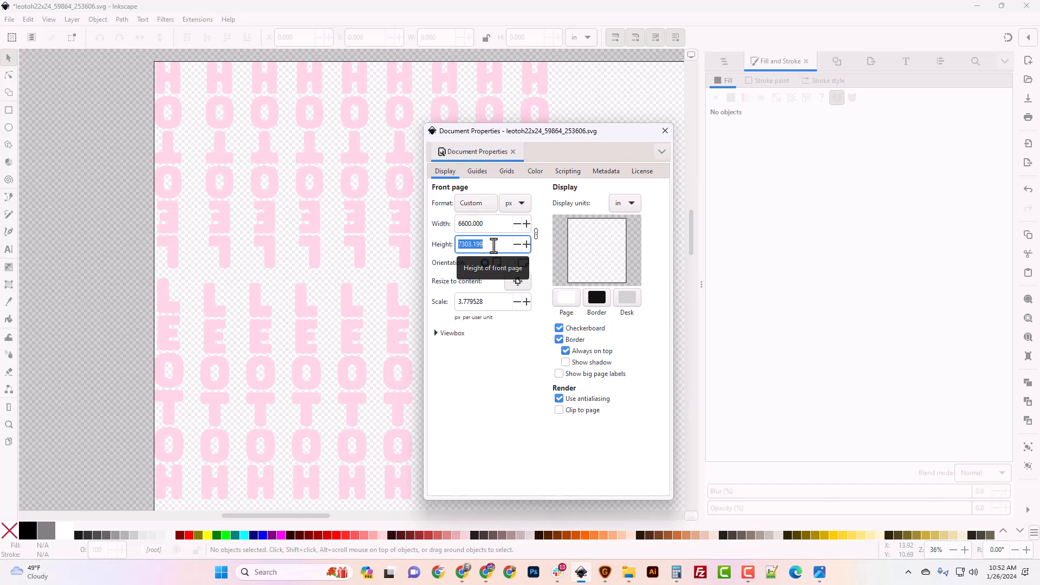
text(7200.000)
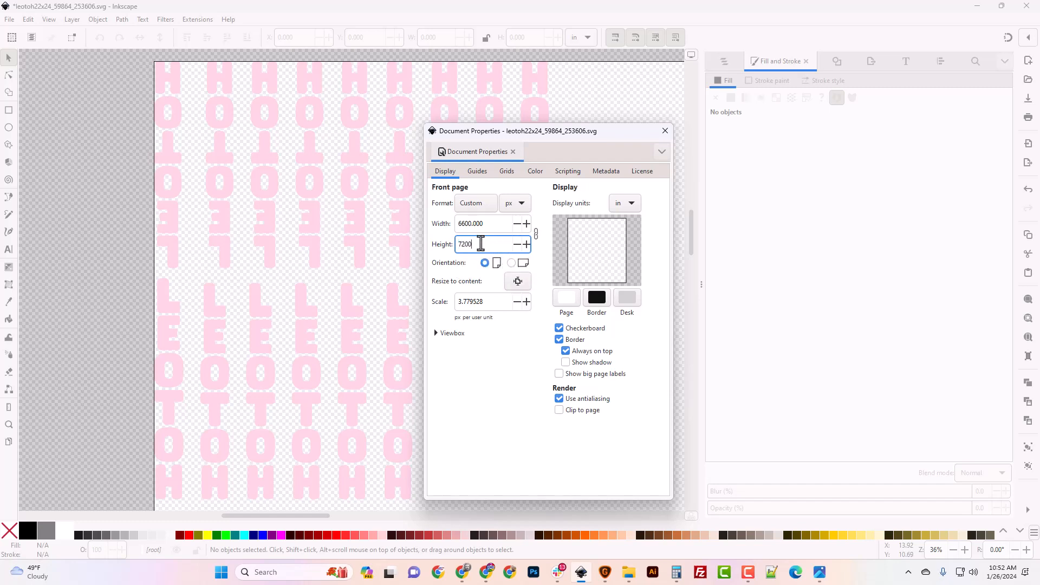
click(666, 131)
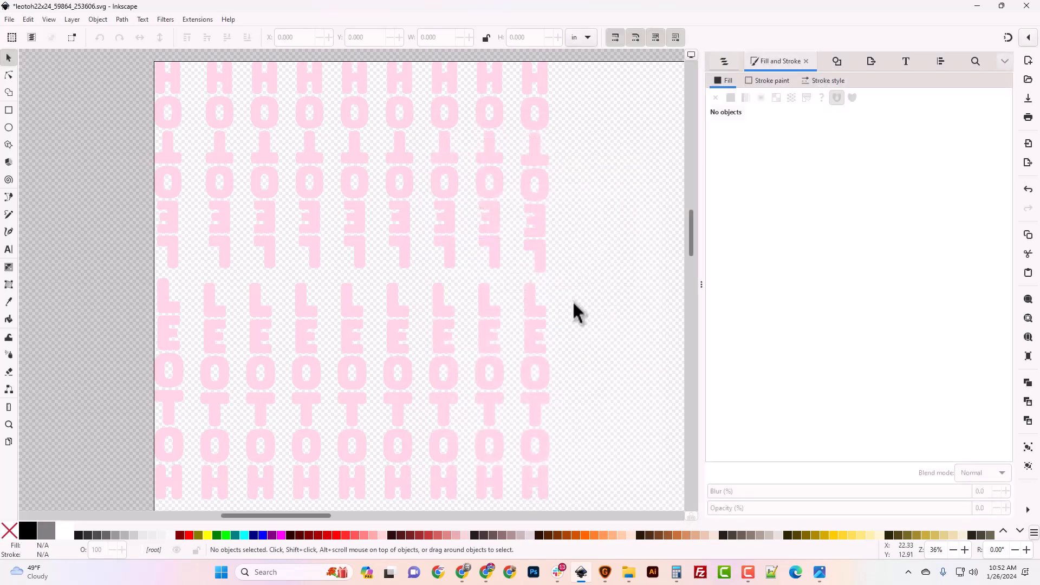
- Select the pink letter group, lock its width-to-height ratio, and show its size in px
ctrl+scroll(572, 300, down, 3)
scroll(572, 300, down, 3)
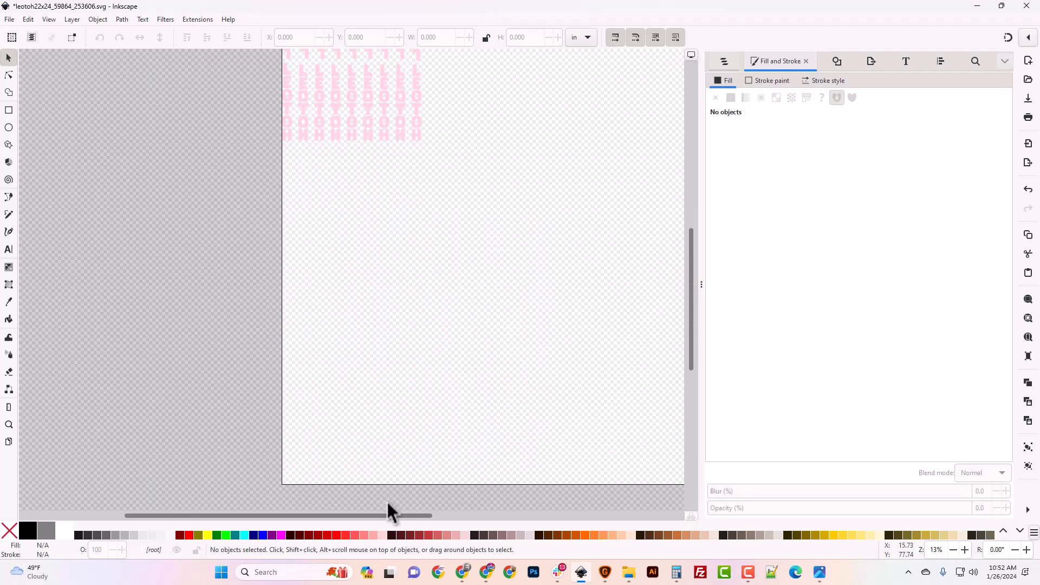
drag(398, 516, 439, 516)
scroll(423, 476, up, 3)
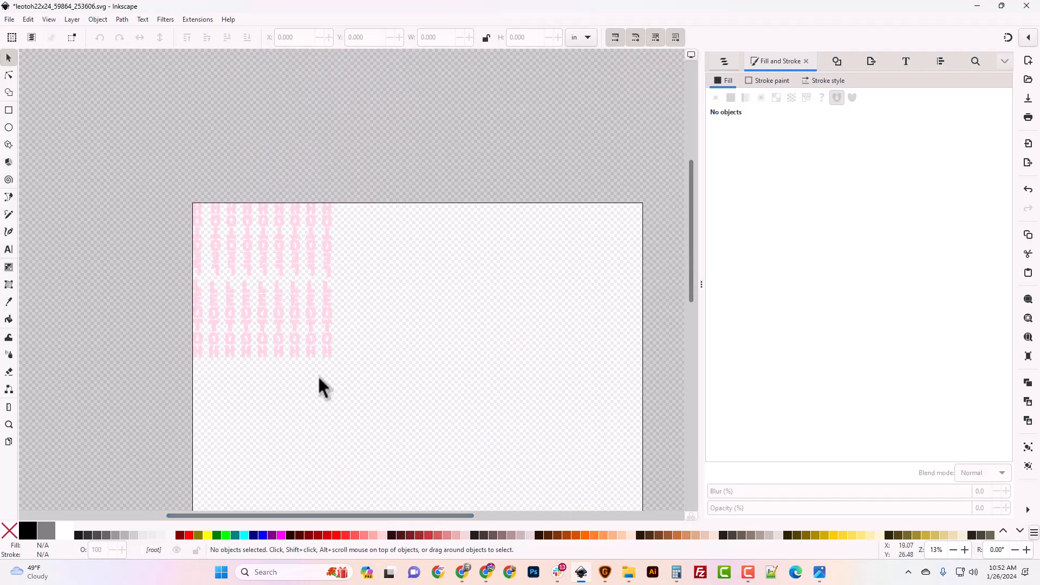
drag(130, 169, 395, 400)
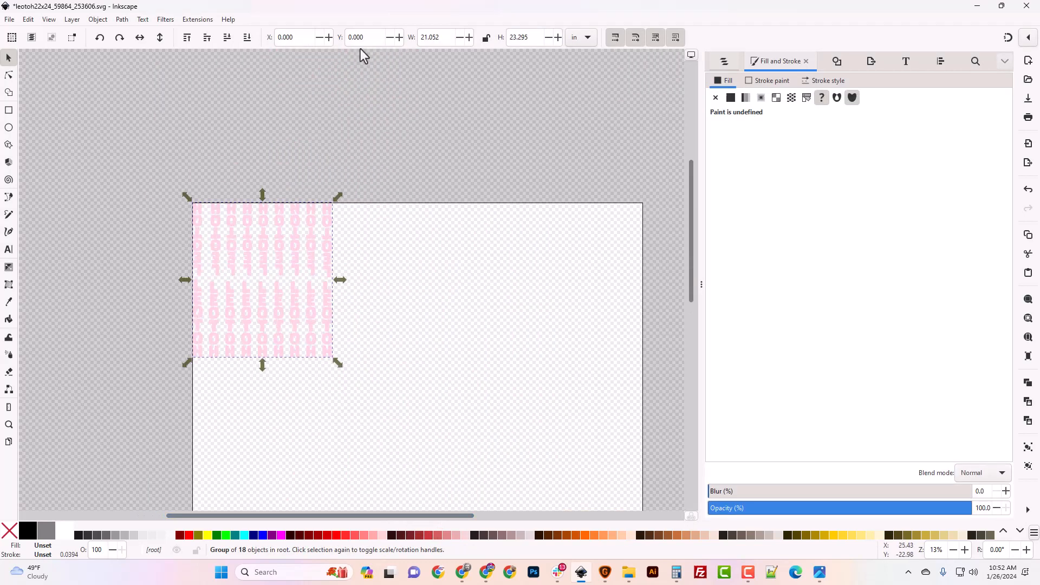
click(486, 38)
click(578, 38)
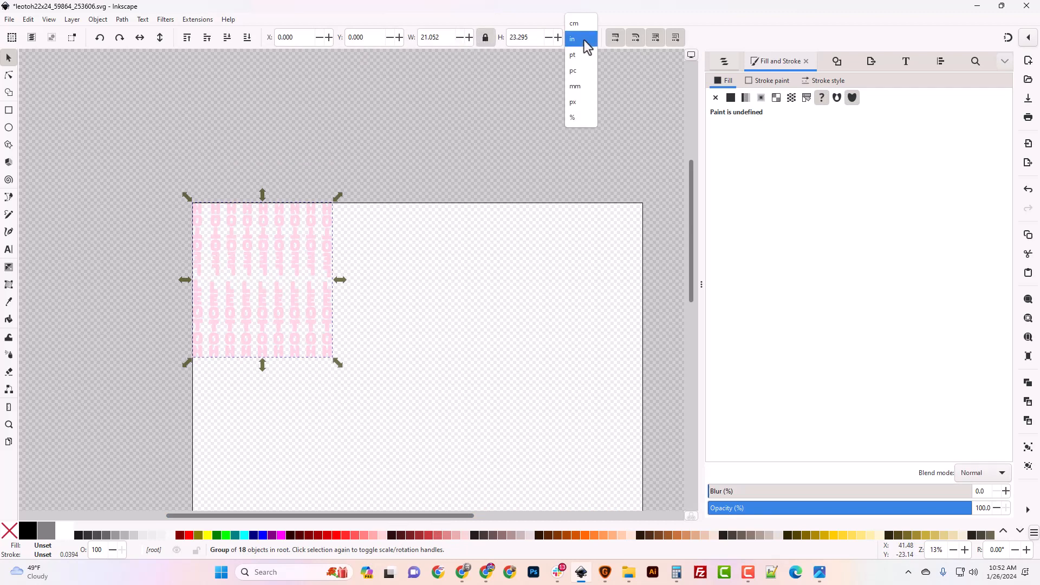
click(578, 105)
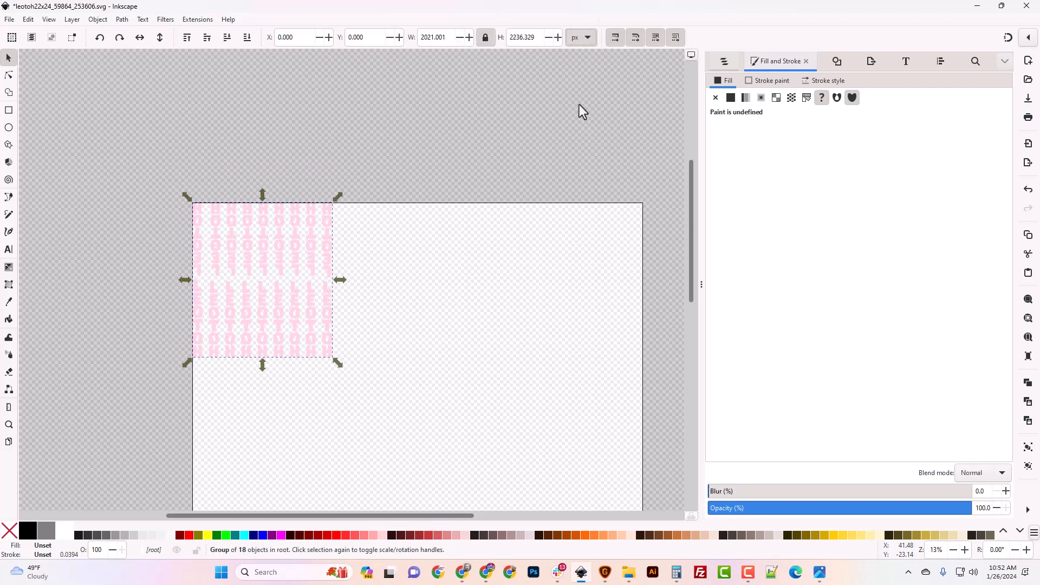
- Set the document's display units to px in Document Properties
click(8, 21)
click(103, 239)
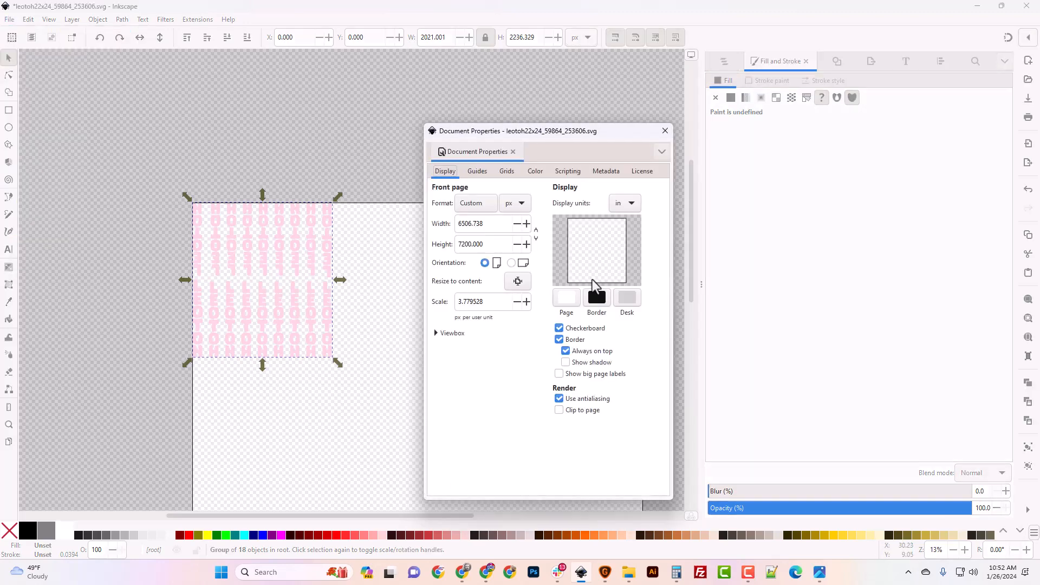
click(623, 207)
click(624, 268)
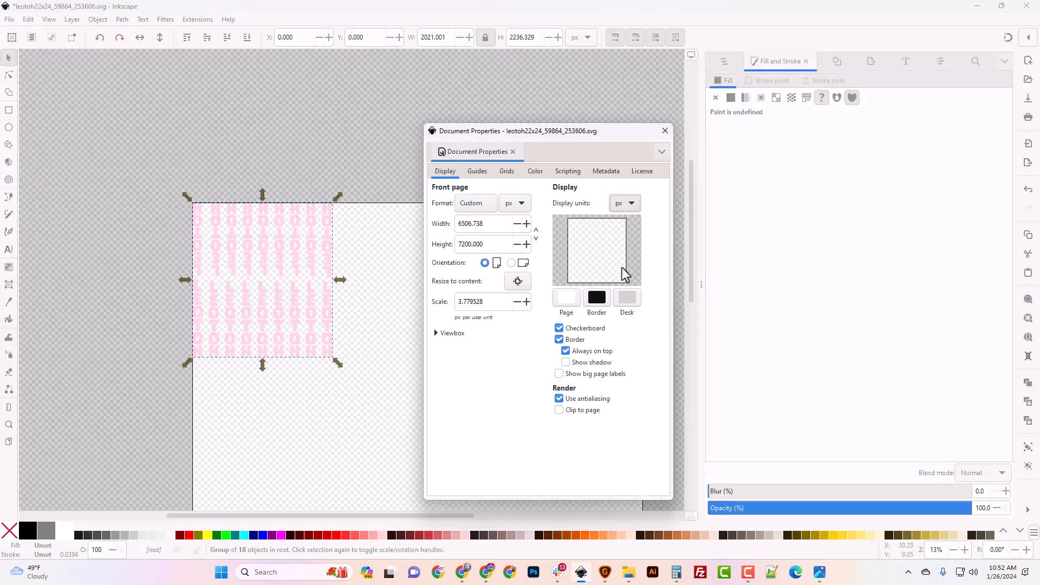
click(665, 131)
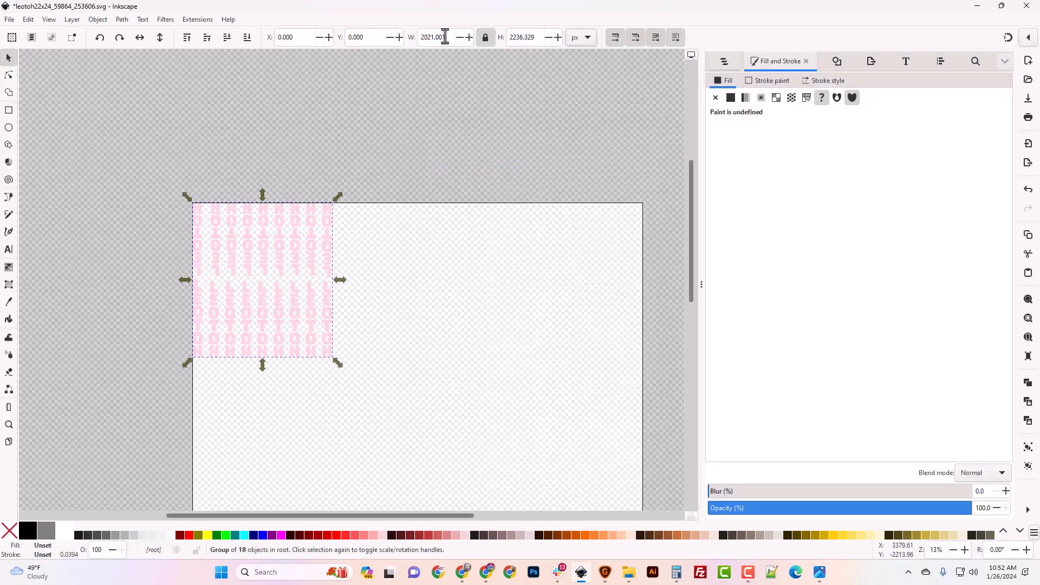
- Enter 6600 px as the letter group's width
drag(444, 38, 412, 39)
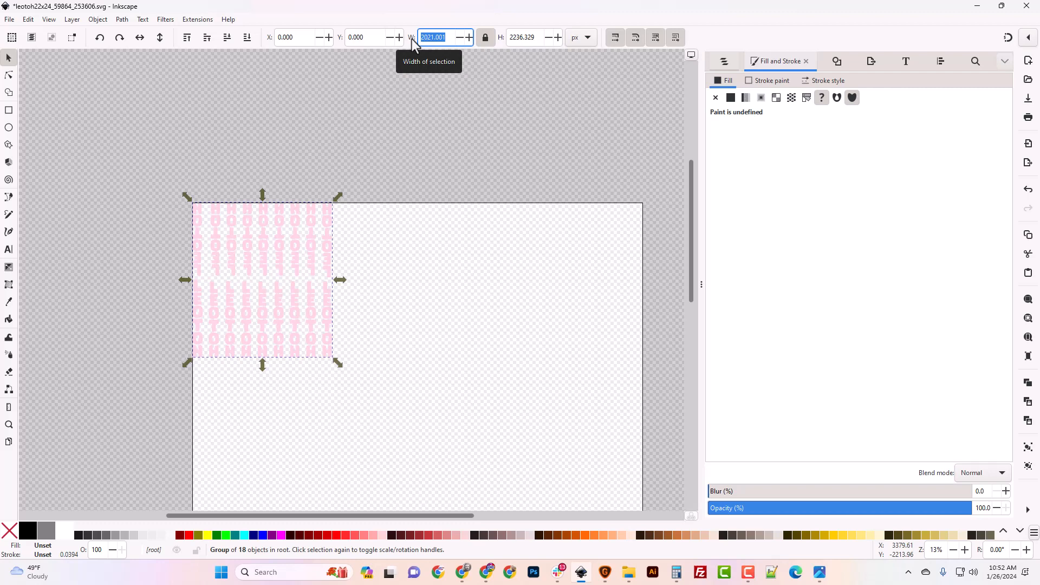
text(6600)
key(Tab)
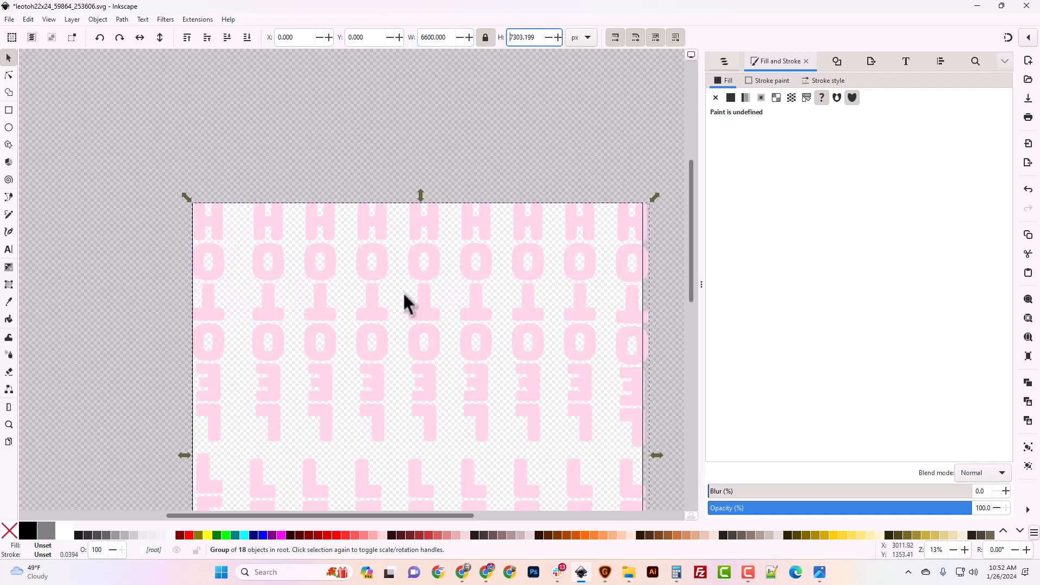
scroll(391, 325, down, 10)
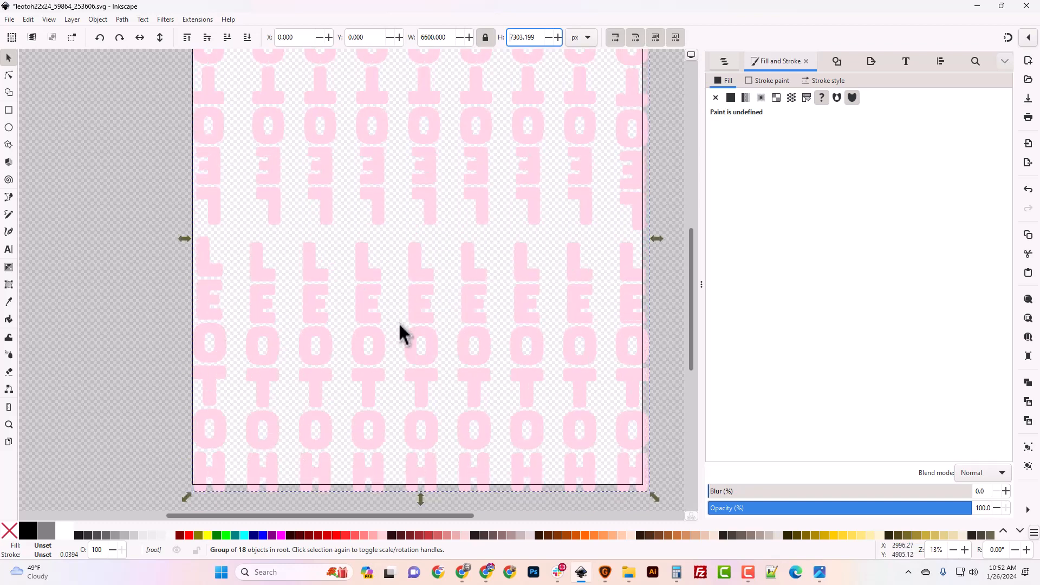
scroll(396, 324, up, 6)
scroll(457, 353, down, 8)
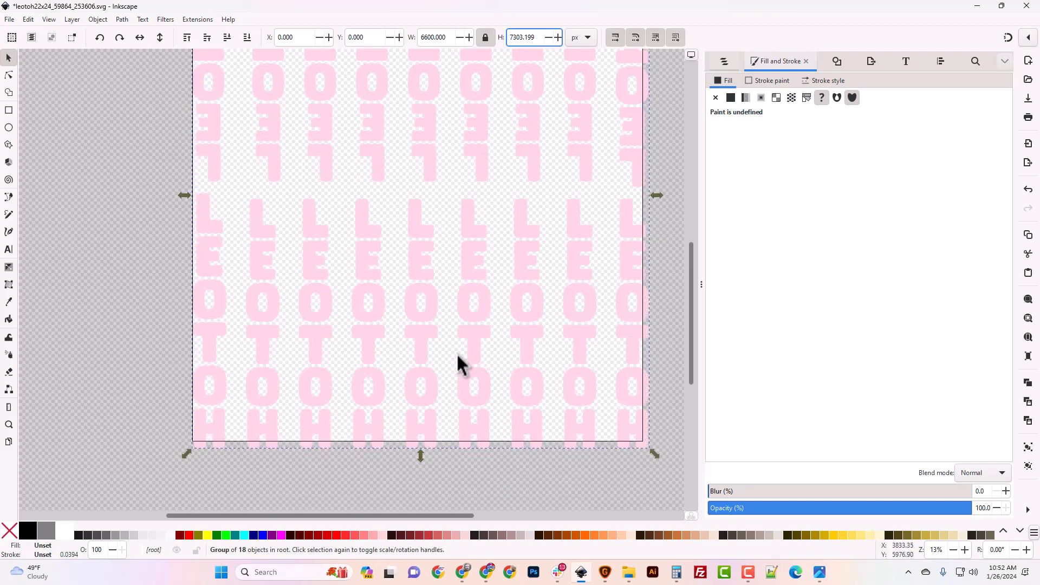
scroll(456, 353, up, 8)
- Set the group's height to 7200 px, scaling it to 6506.738 px wide, then reselect it
key(ctrl+a)
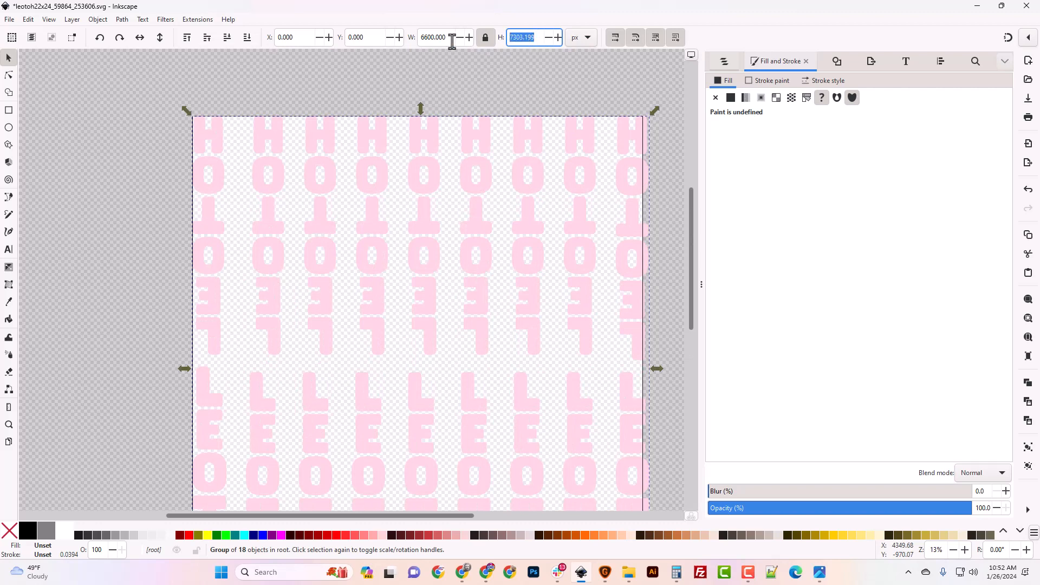
text(7200)
click(434, 38)
scroll(490, 309, down, 5)
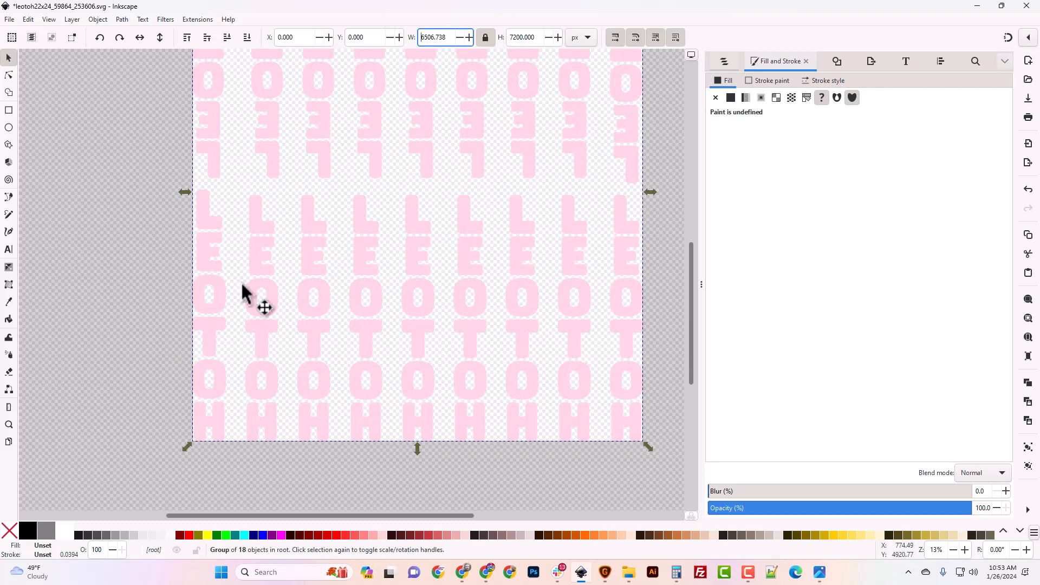
click(120, 291)
scroll(130, 298, up, 4)
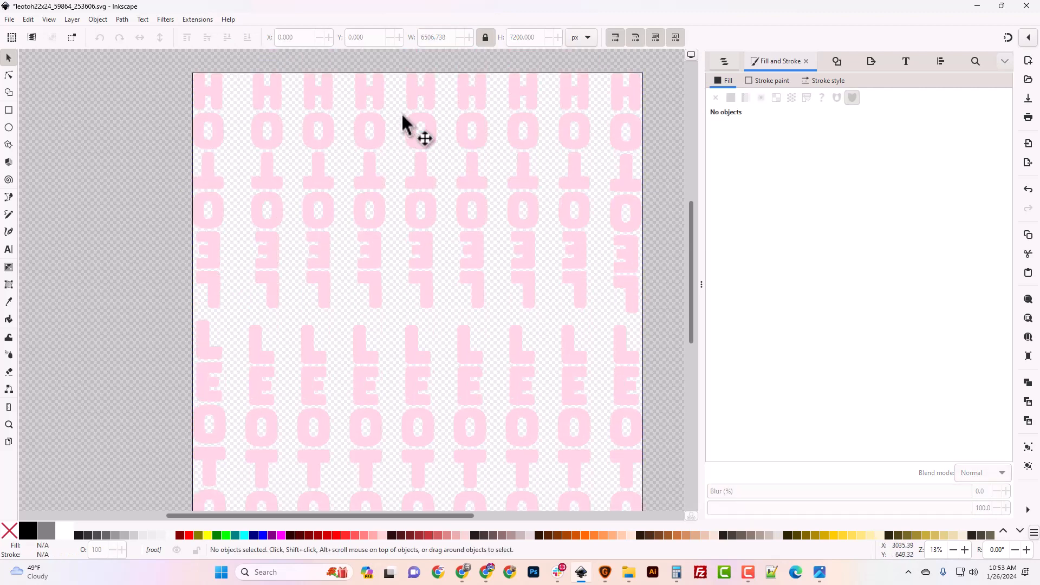
click(374, 172)
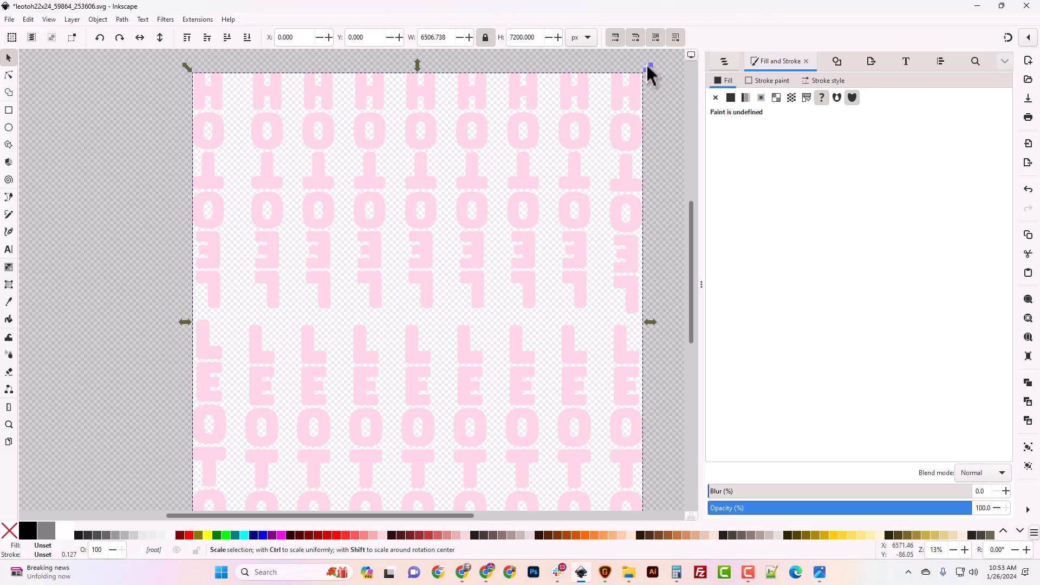
- Ctrl-scale the letter group down to 5651.280 × 6253.397 px and move it up and right
drag(648, 65, 594, 128)
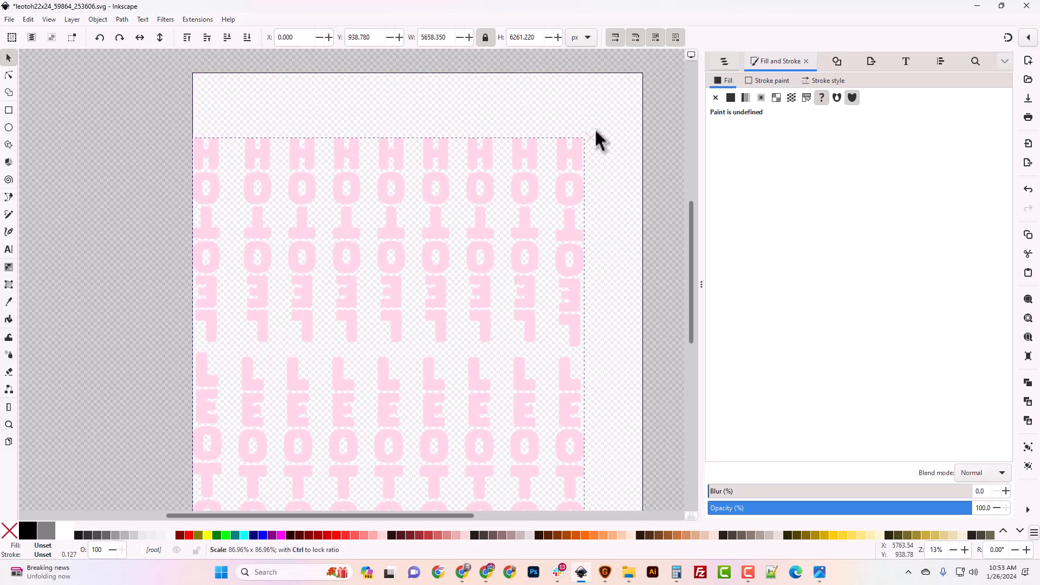
scroll(466, 290, down, 3)
scroll(465, 288, up, 2)
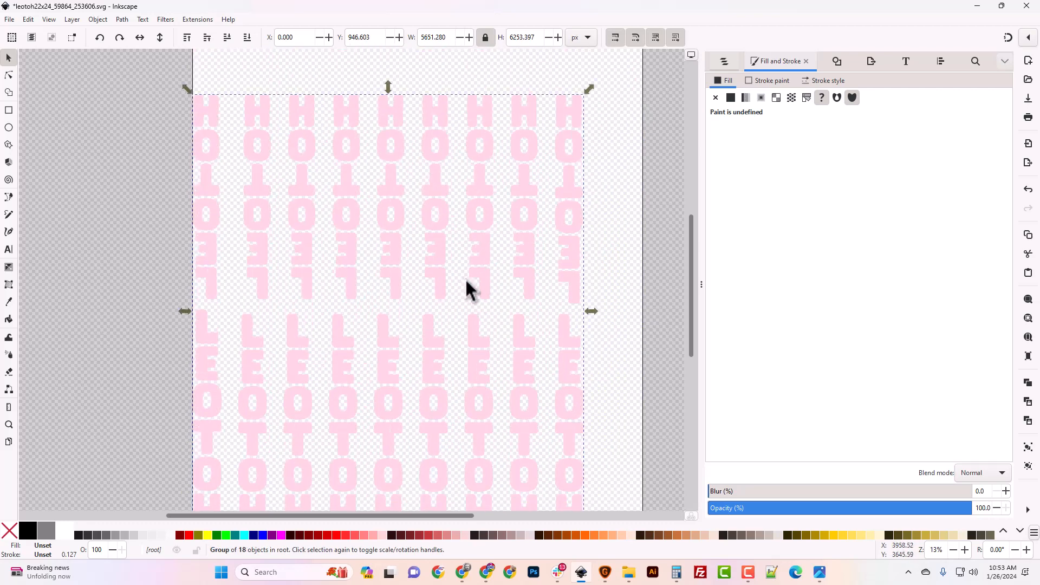
click(632, 298)
click(453, 290)
drag(453, 291, 482, 259)
scroll(553, 277, up, 3)
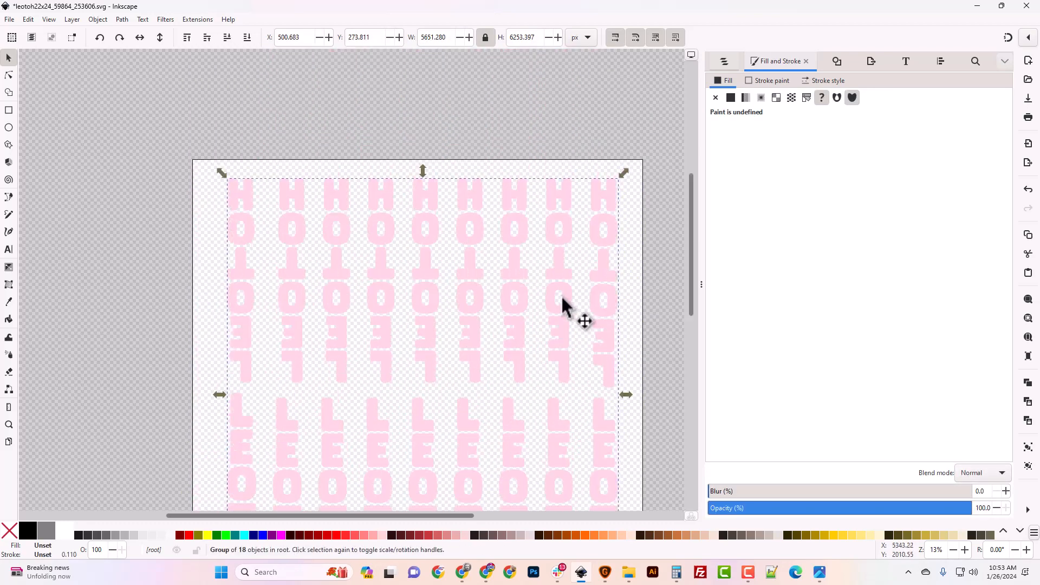
scroll(596, 292, down, 2)
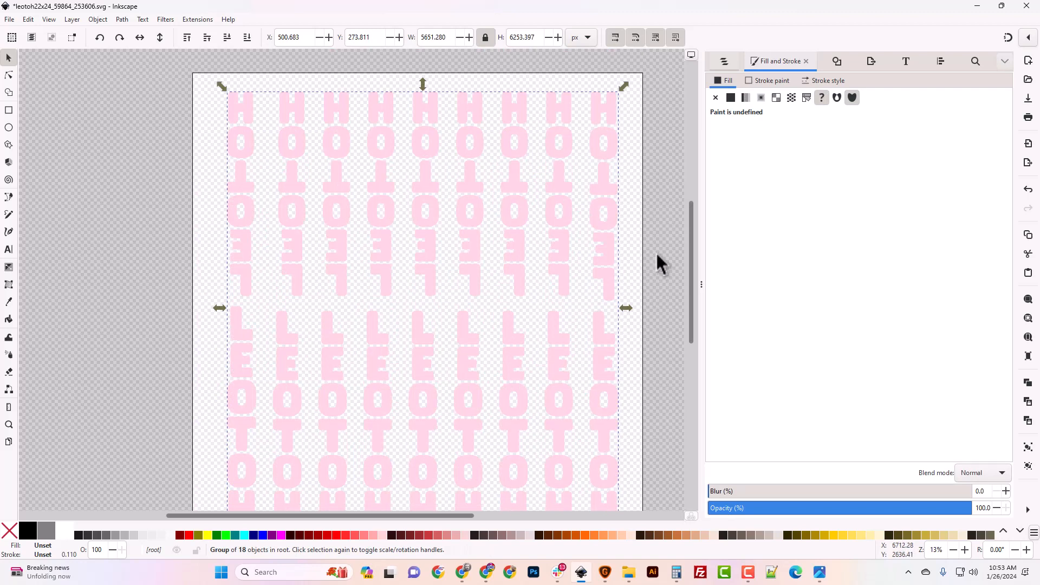
- Resize the page to the letter group with Shift+Ctrl+R, with the rulers shown
key(ctrl+r)
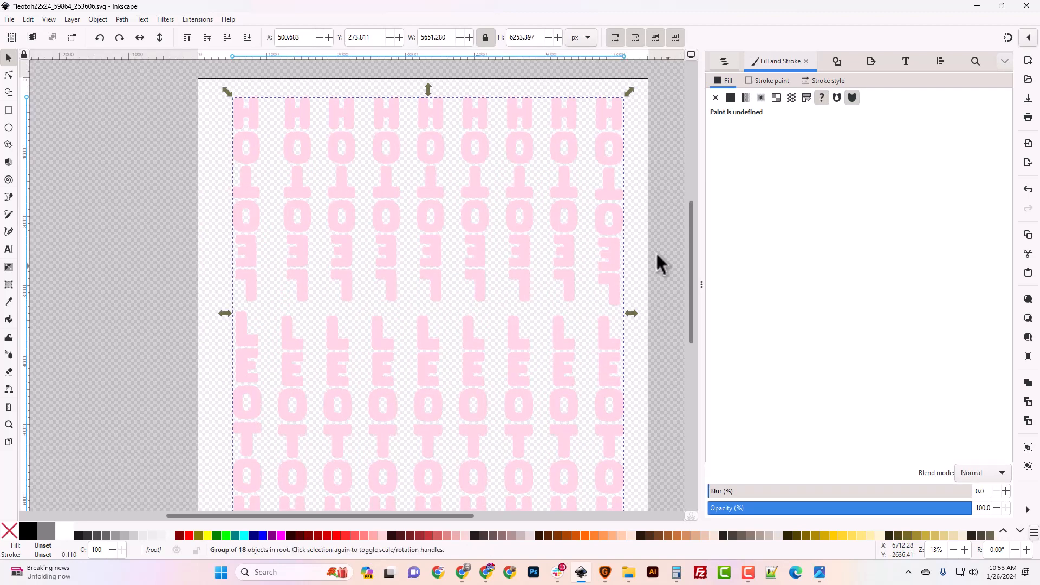
key(ctrl+shift+r)
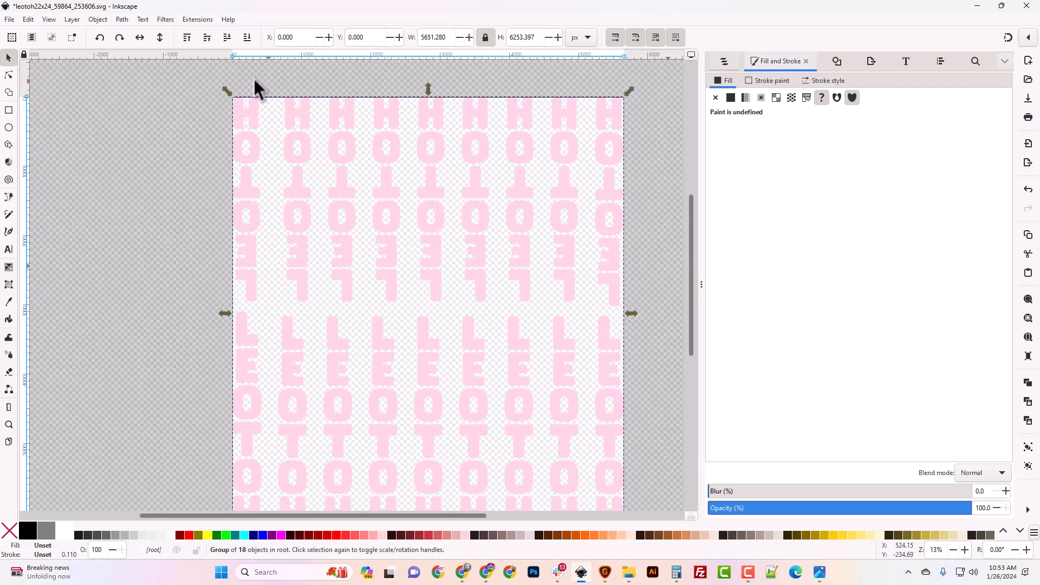
key(ctrl+r)
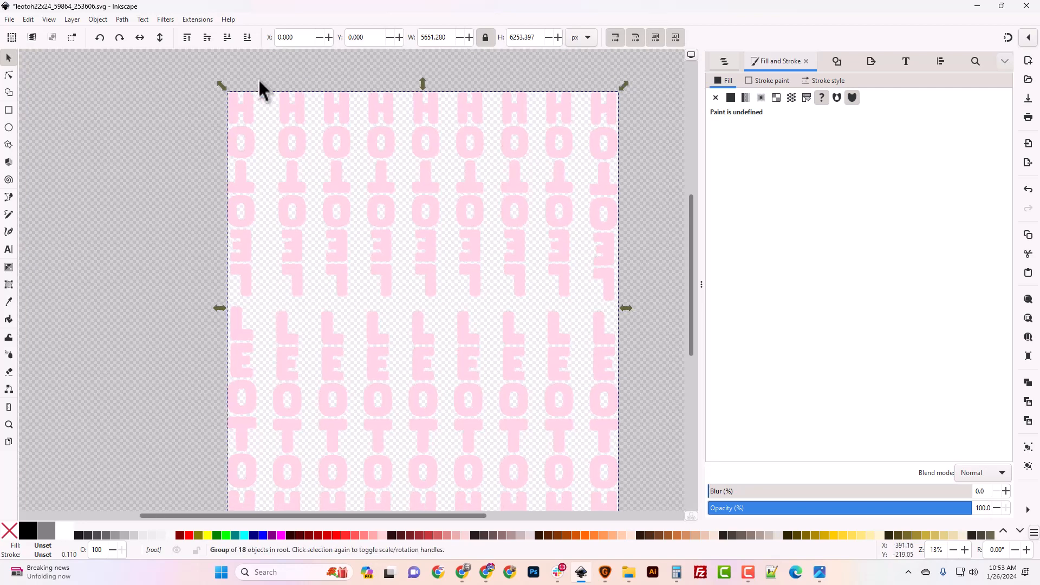
key(ctrl+r)
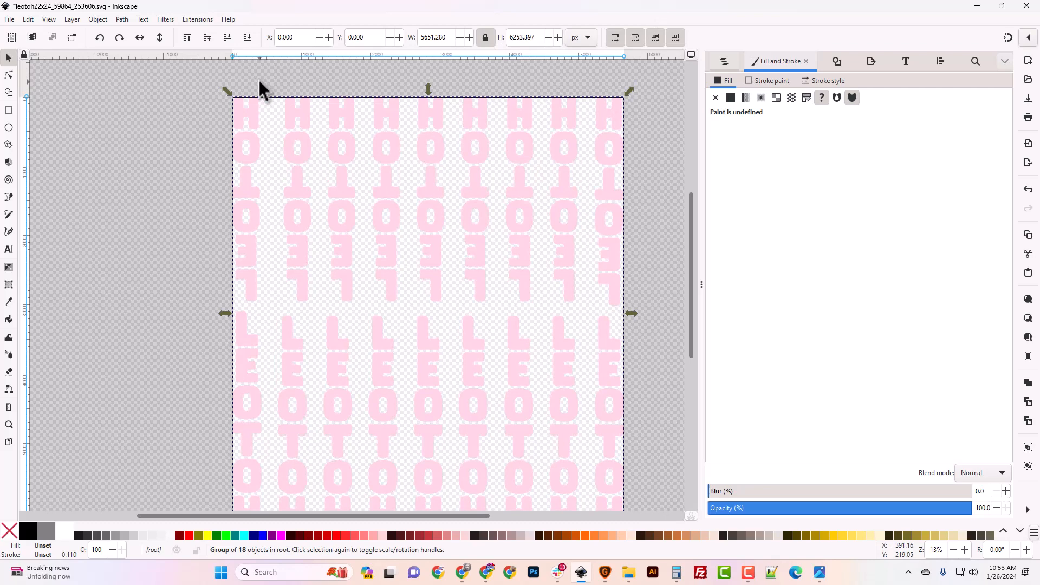
click(9, 22)
mouse_move(27, 22)
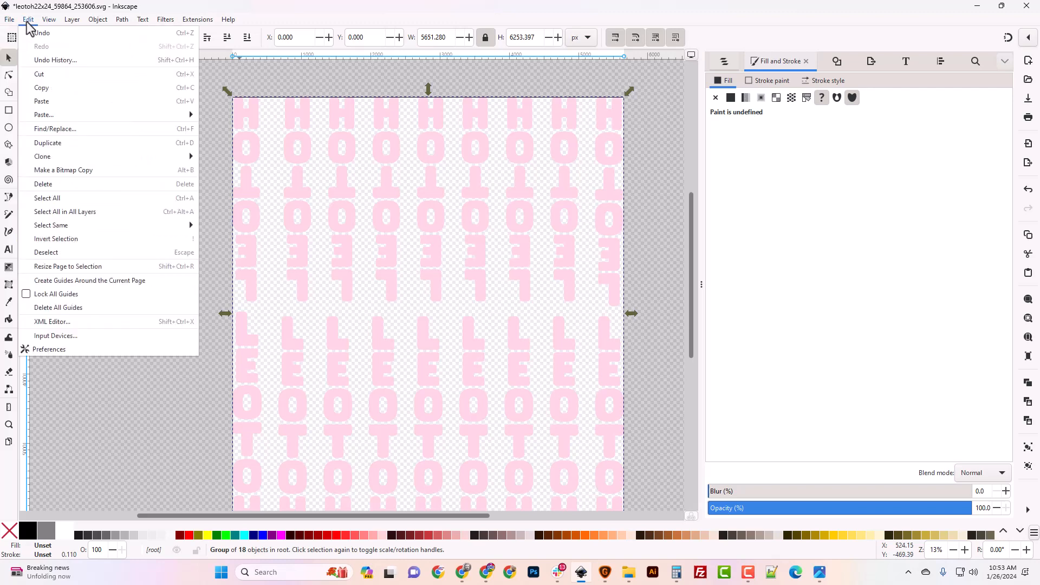
mouse_move(101, 224)
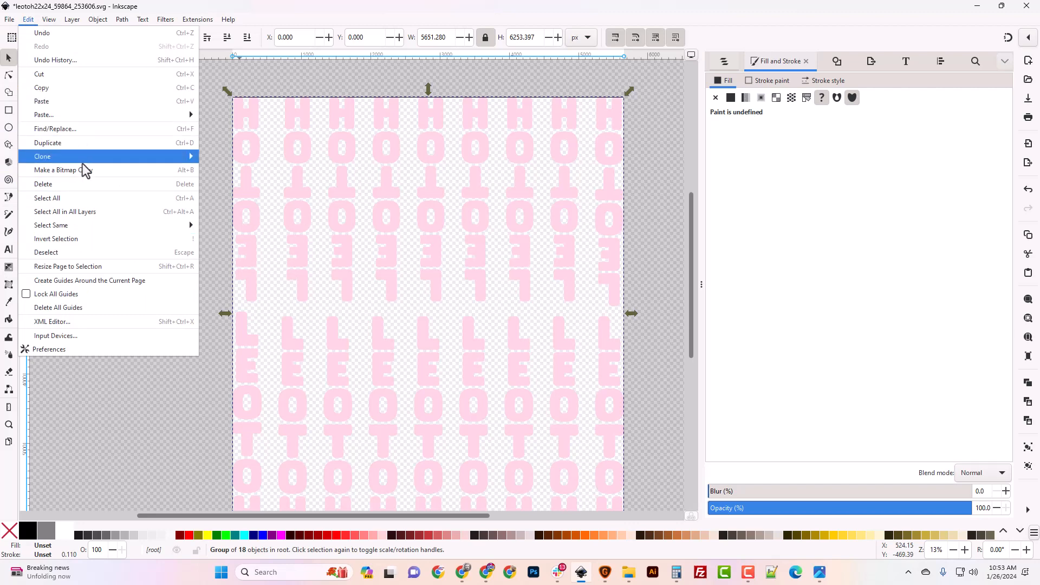
mouse_move(119, 20)
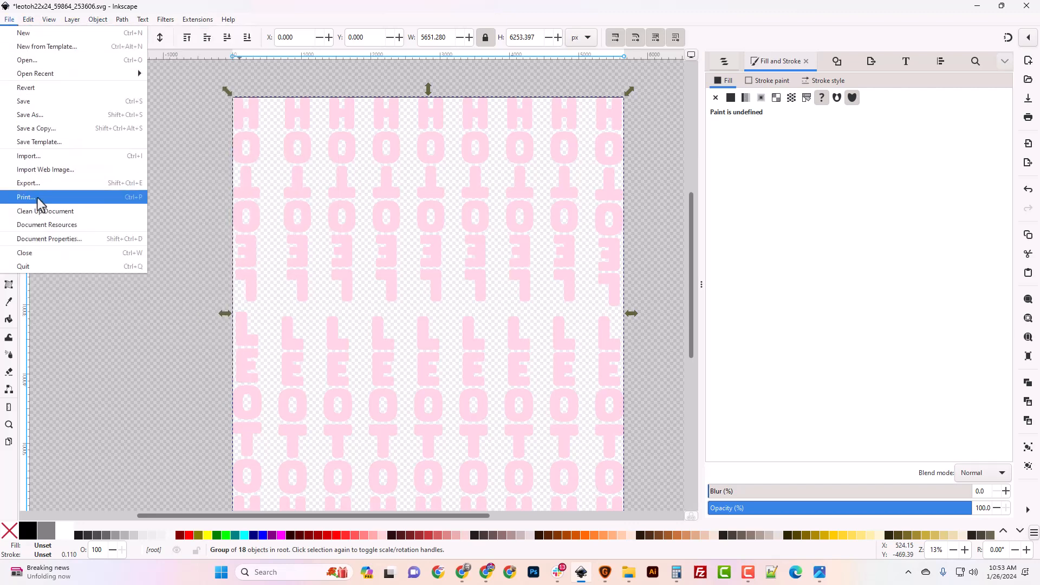
click(51, 239)
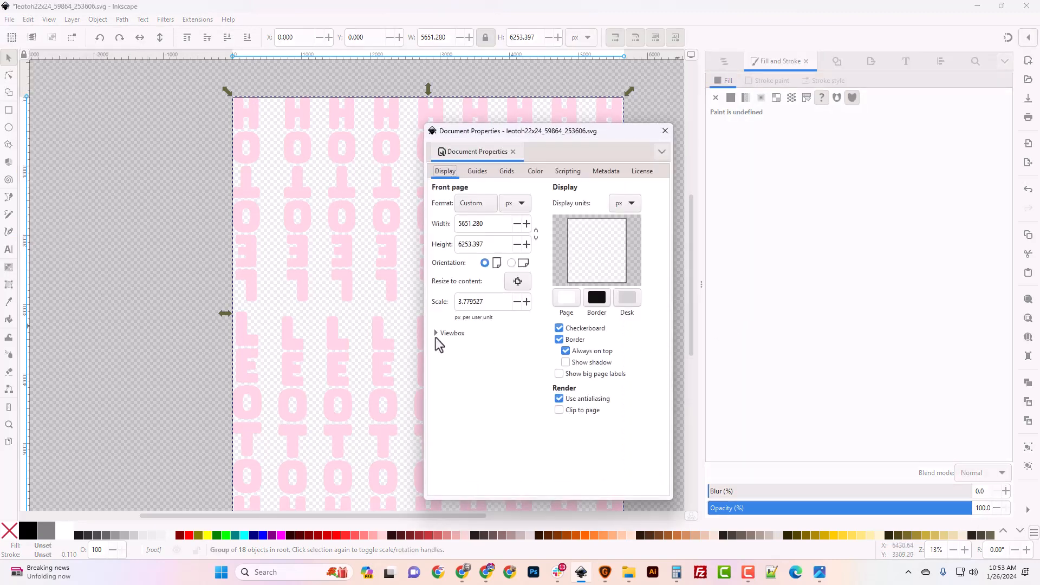
click(436, 333)
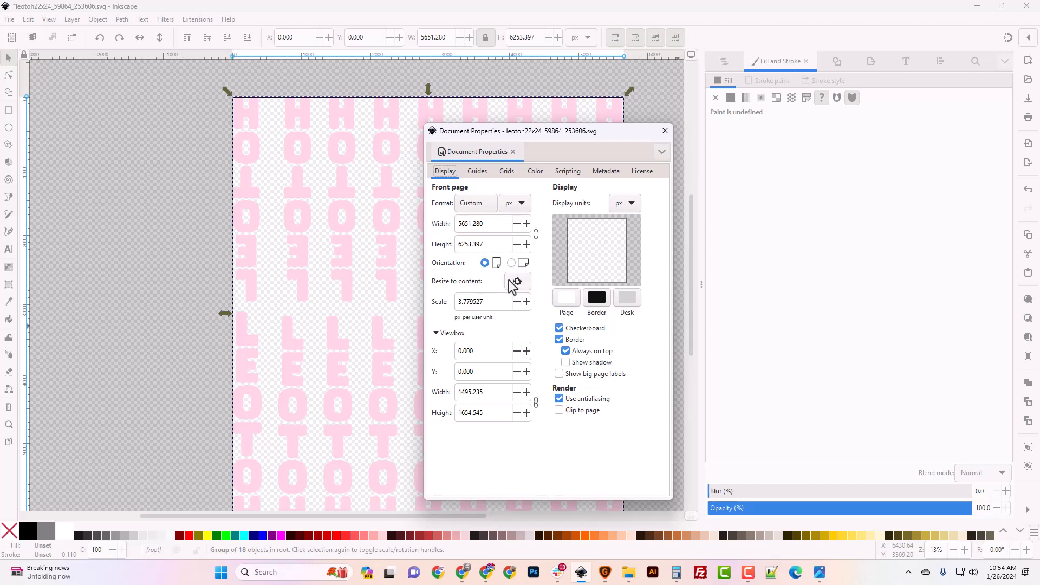
click(665, 131)
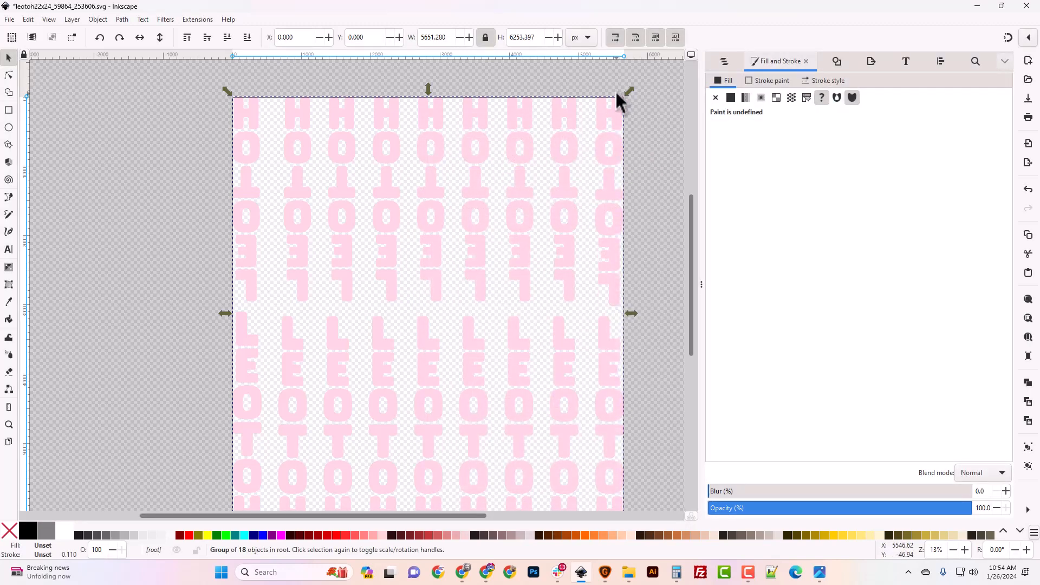
- Shrink the group to 4852.381 × 5369.380 px, reposition it, and resize the page to content
drag(628, 95, 580, 155)
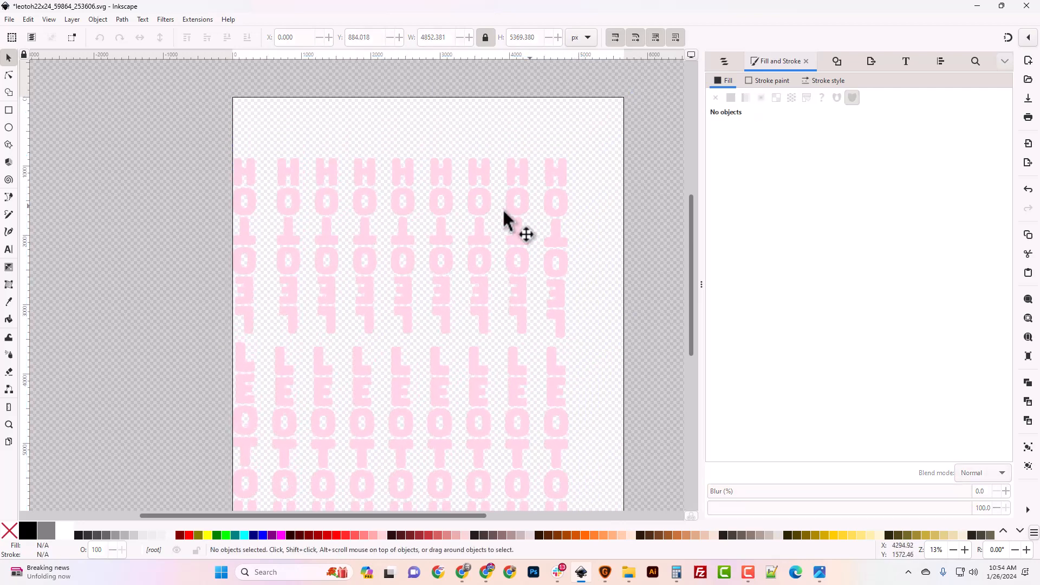
drag(488, 214, 525, 179)
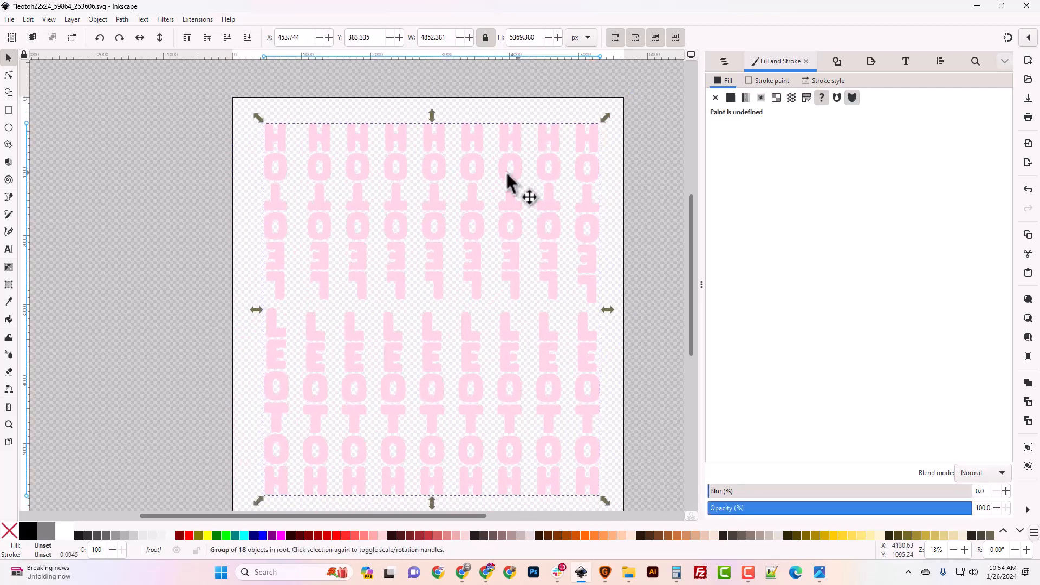
click(9, 20)
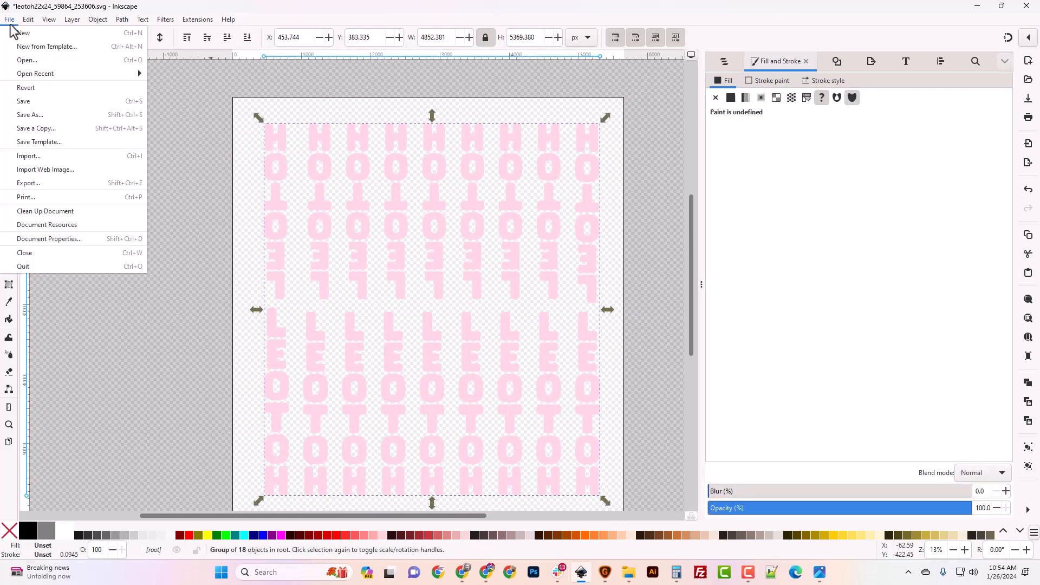
click(98, 238)
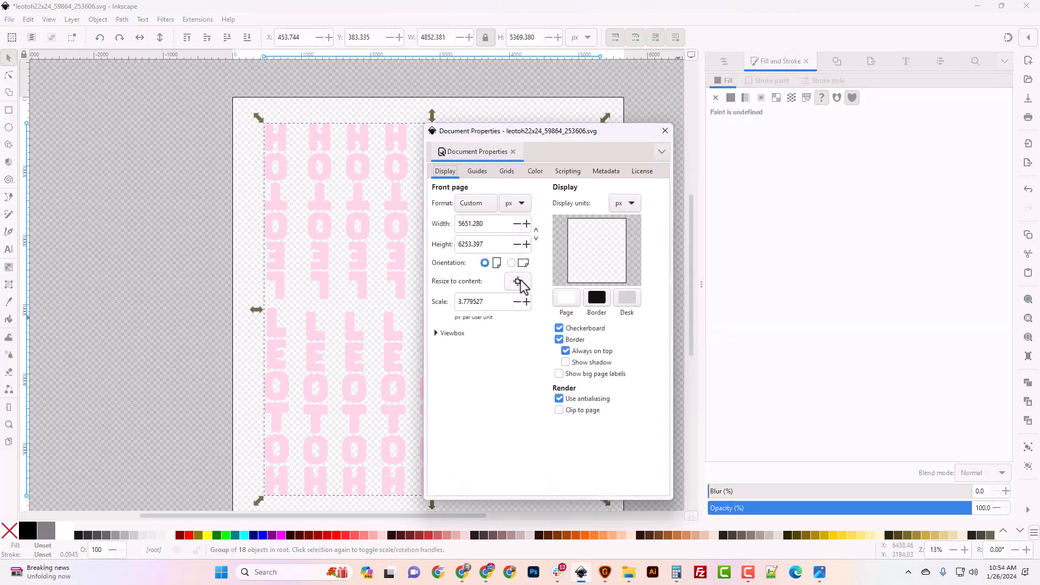
click(518, 282)
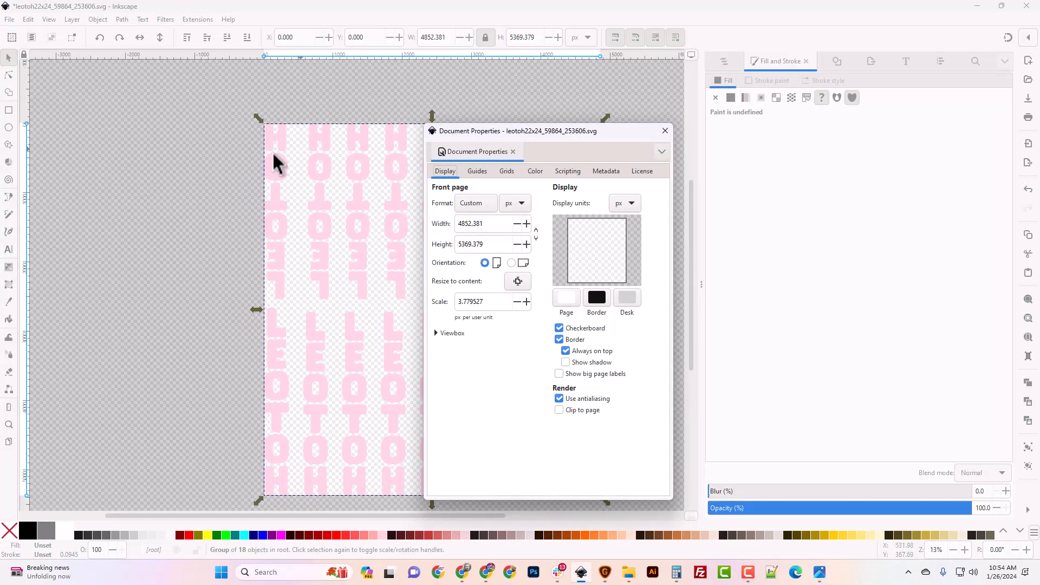
click(178, 151)
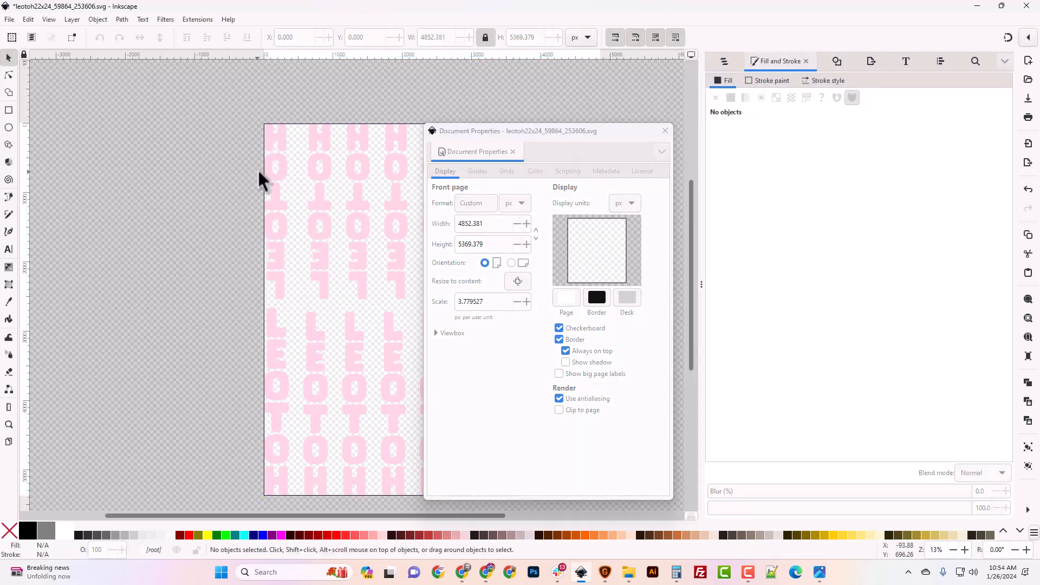